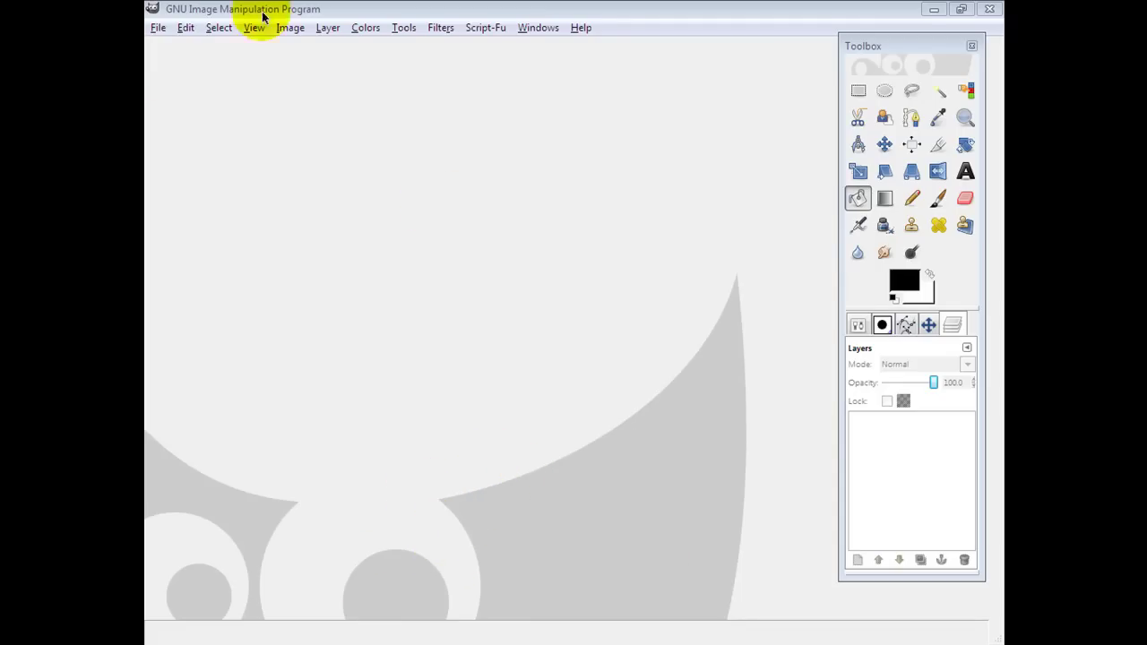
click(158, 28)
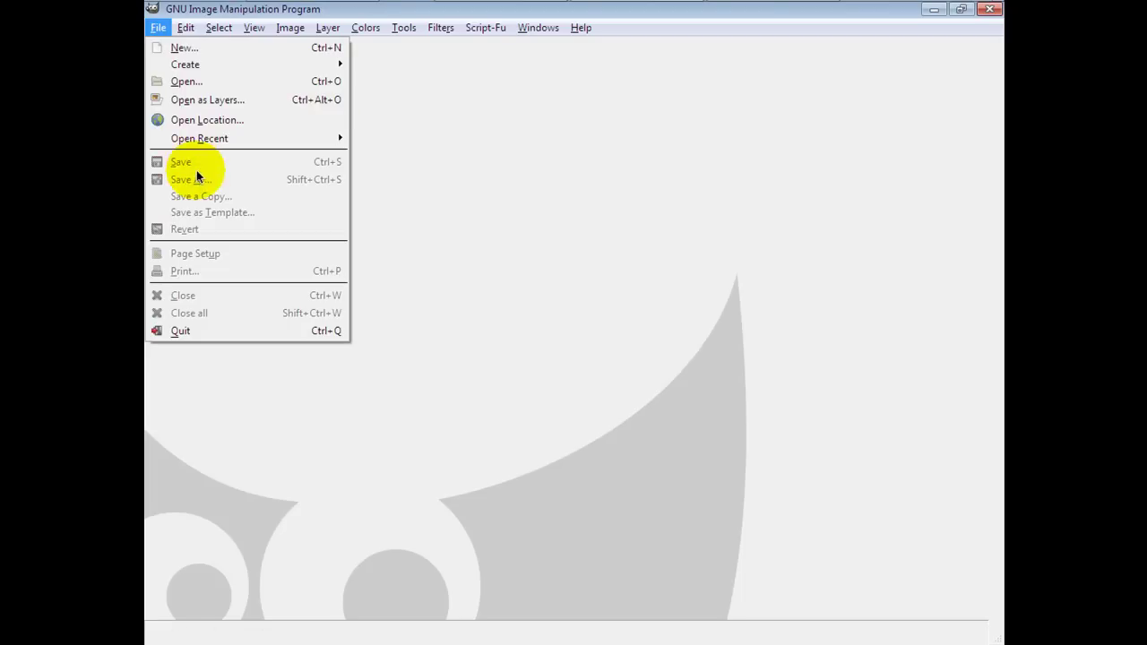
click(602, 159)
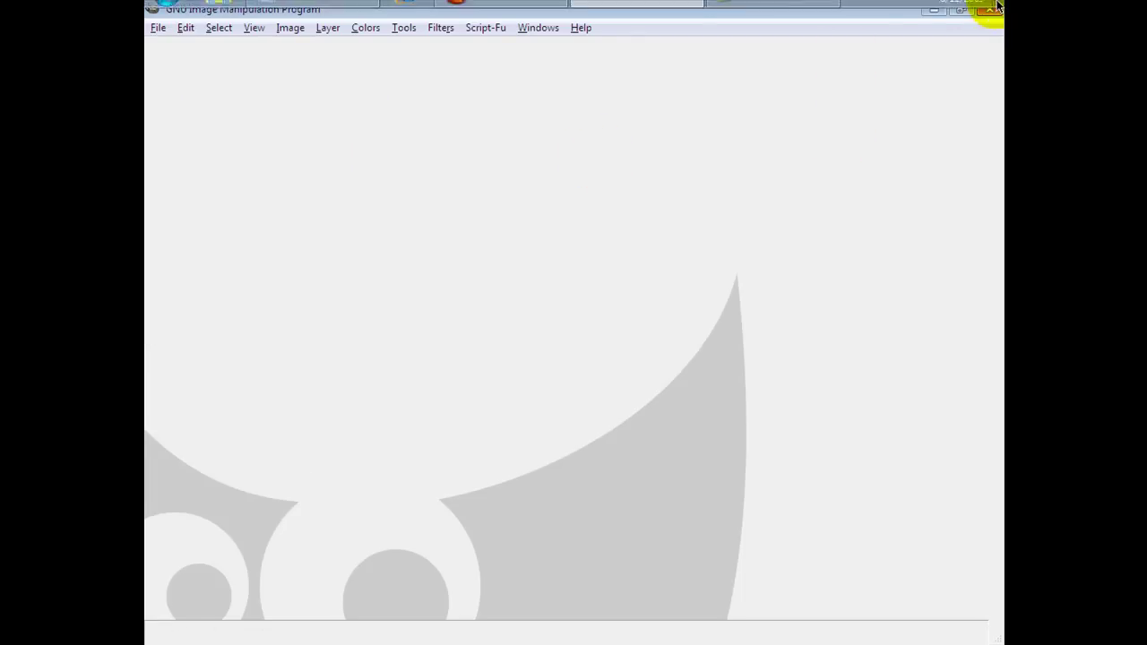
mouse_move(457, 56)
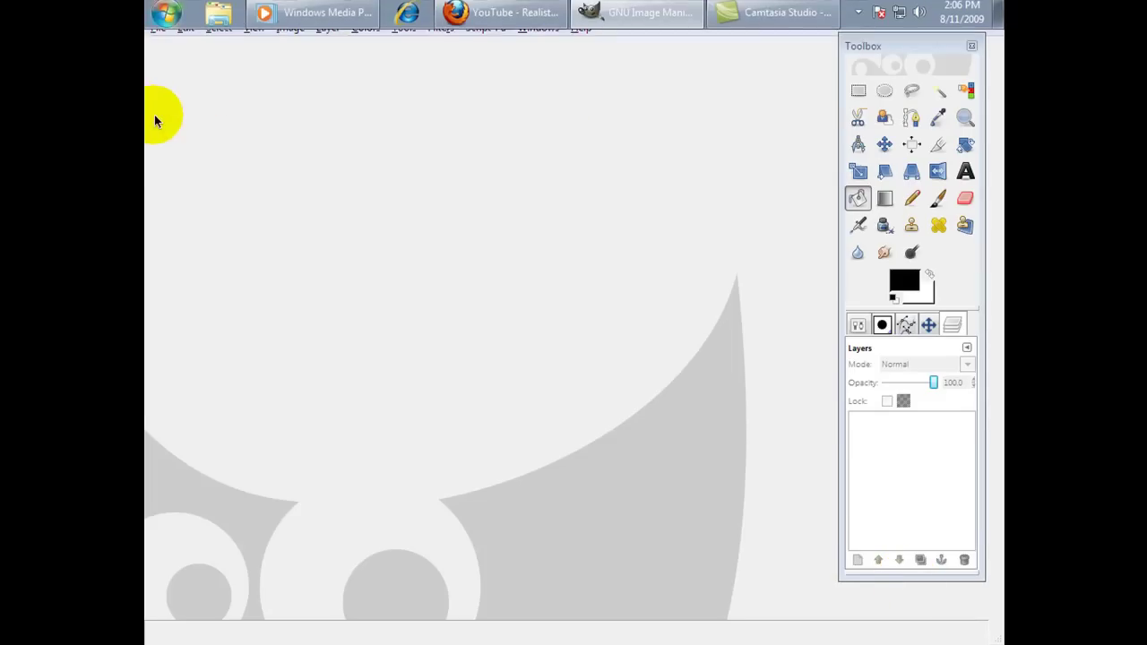
Open the image background_brick_wall.jpg from the Desktop folder.
click(157, 28)
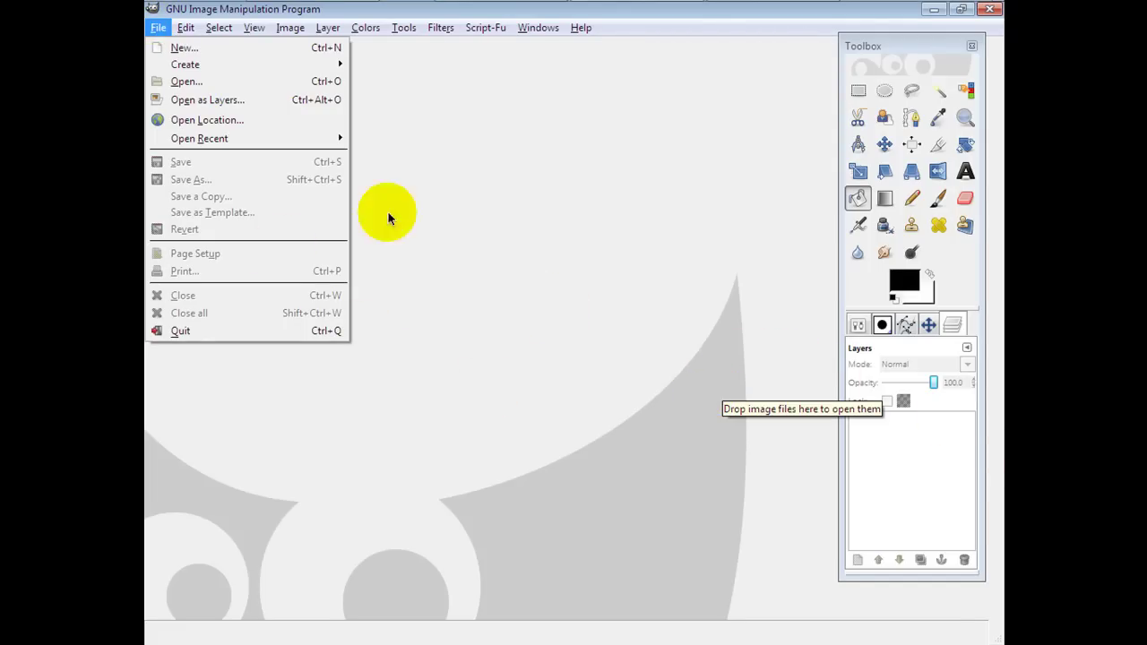
click(228, 81)
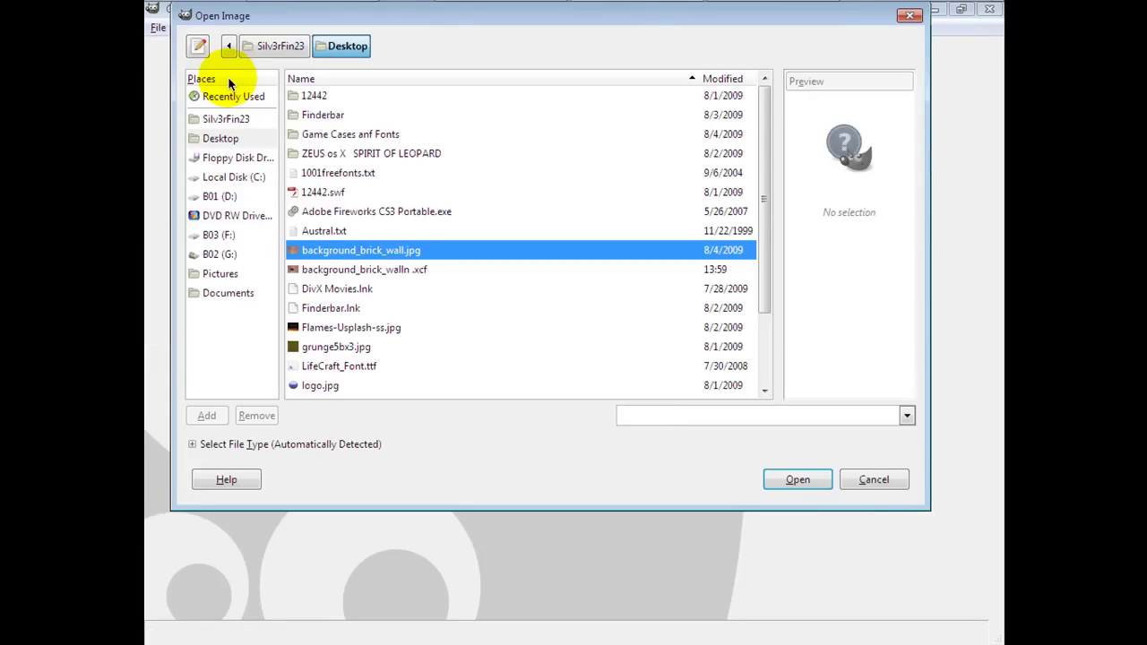
click(316, 352)
click(313, 328)
click(325, 308)
click(326, 289)
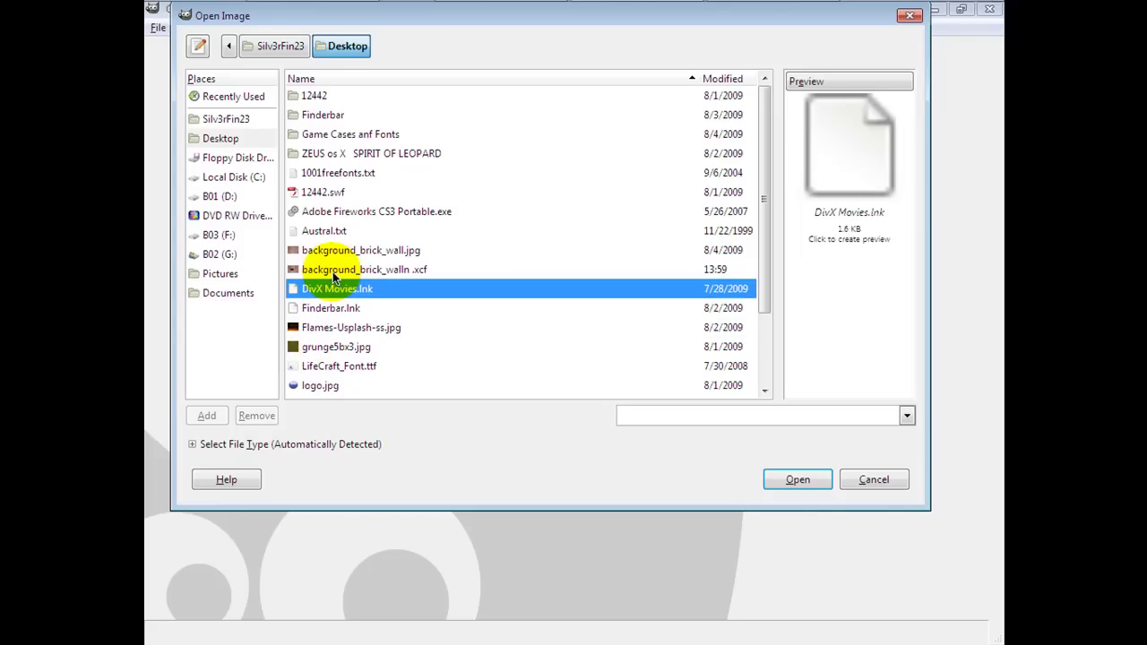
click(336, 271)
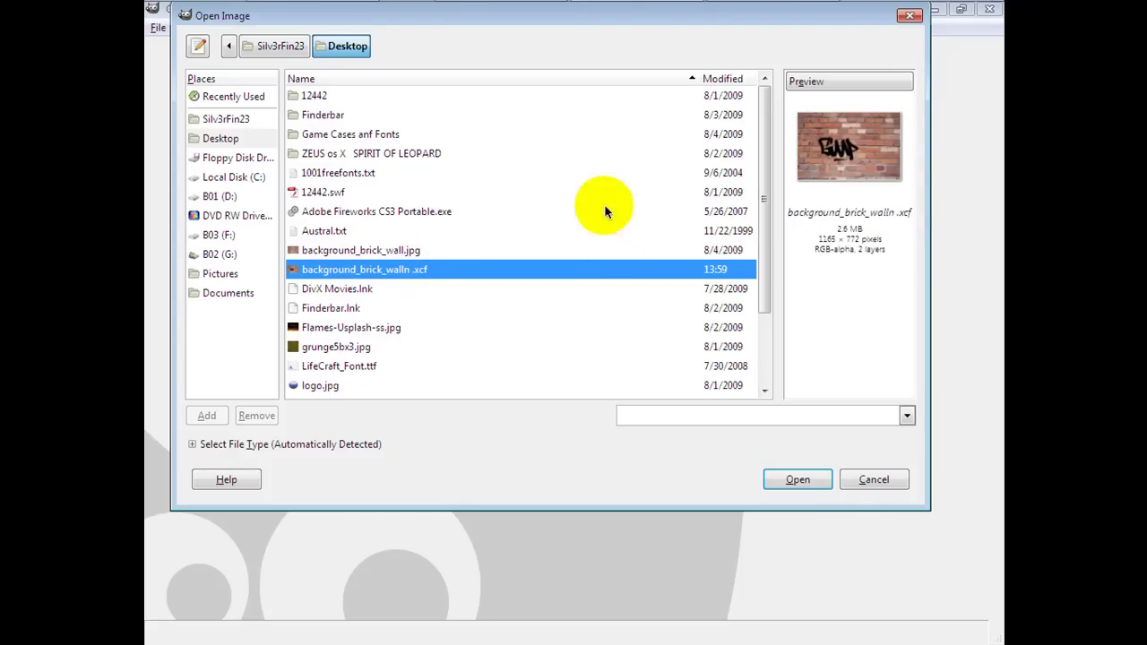
click(305, 251)
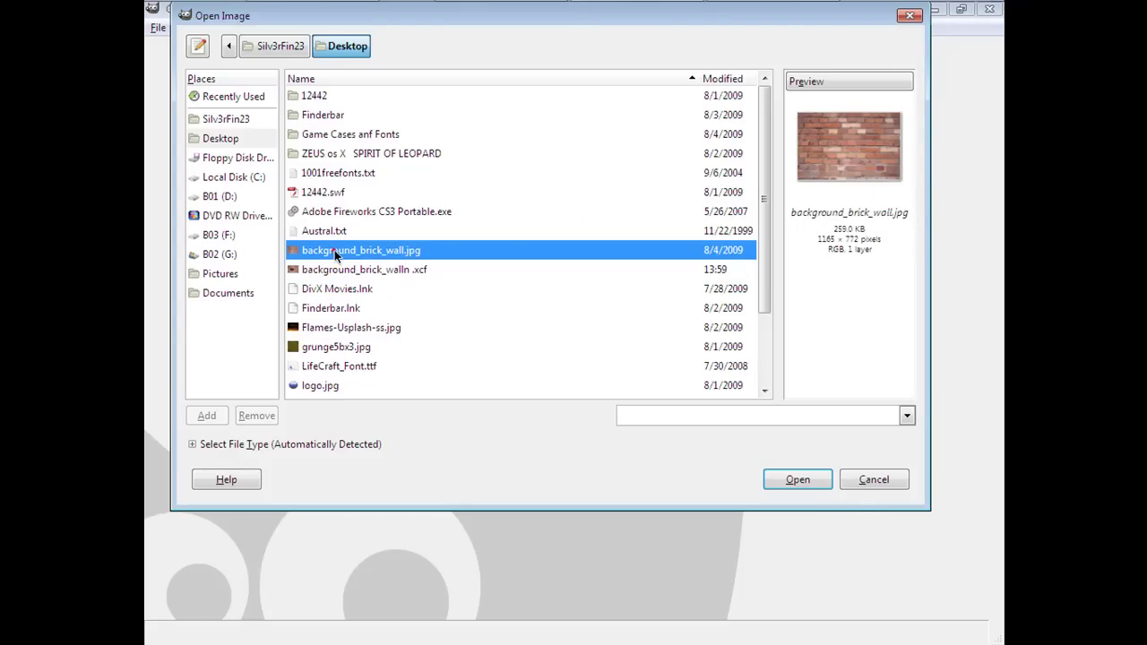
click(813, 481)
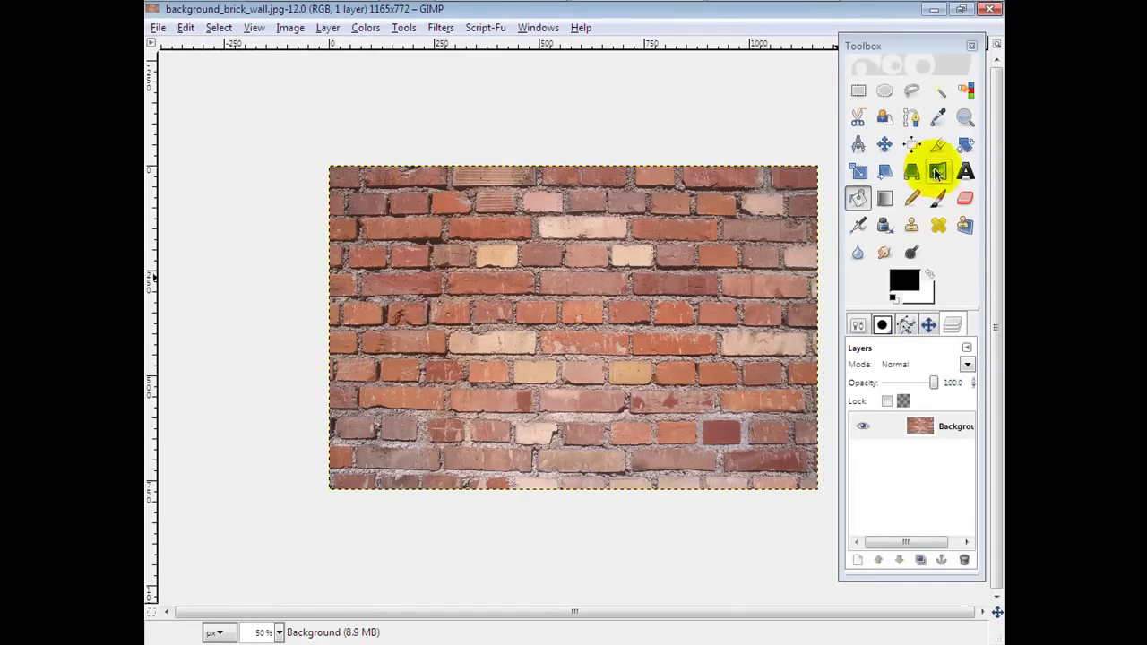
Add the text "g" in the Writers original font on the wall, in a text box about 300 × 404 px.
click(966, 172)
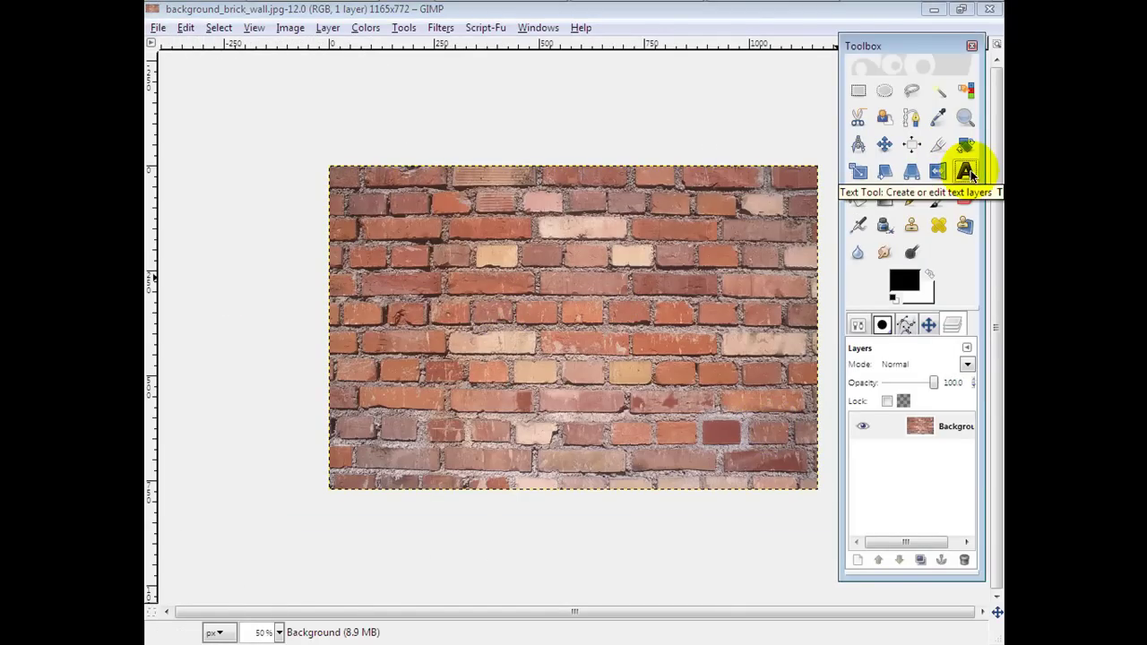
click(857, 325)
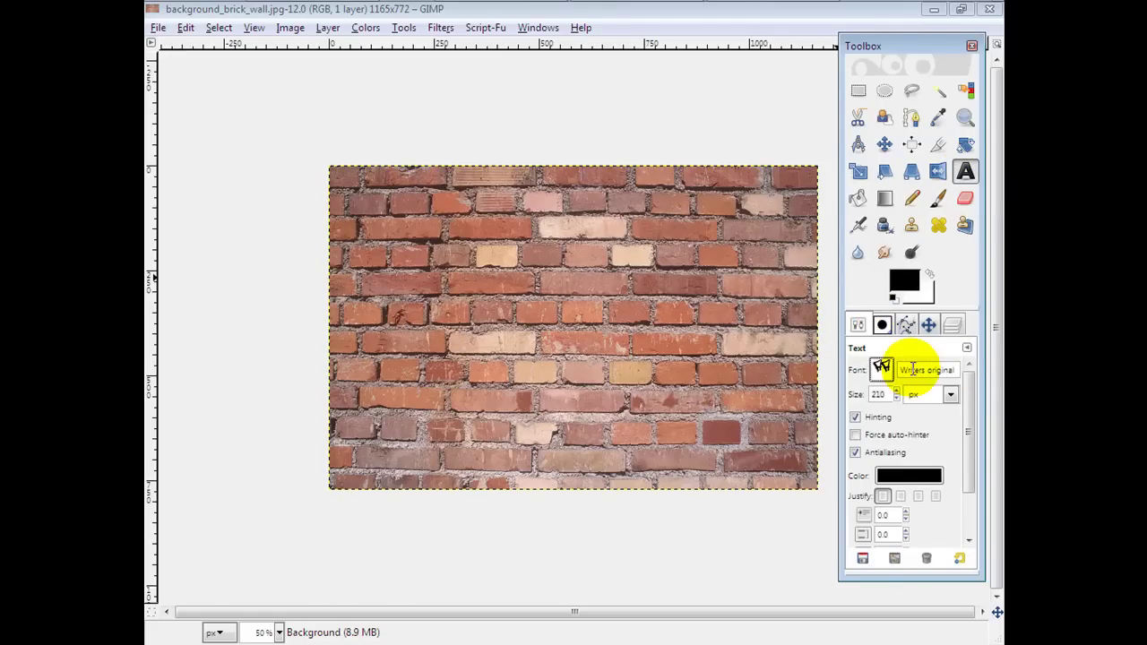
click(387, 253)
drag(385, 241, 518, 419)
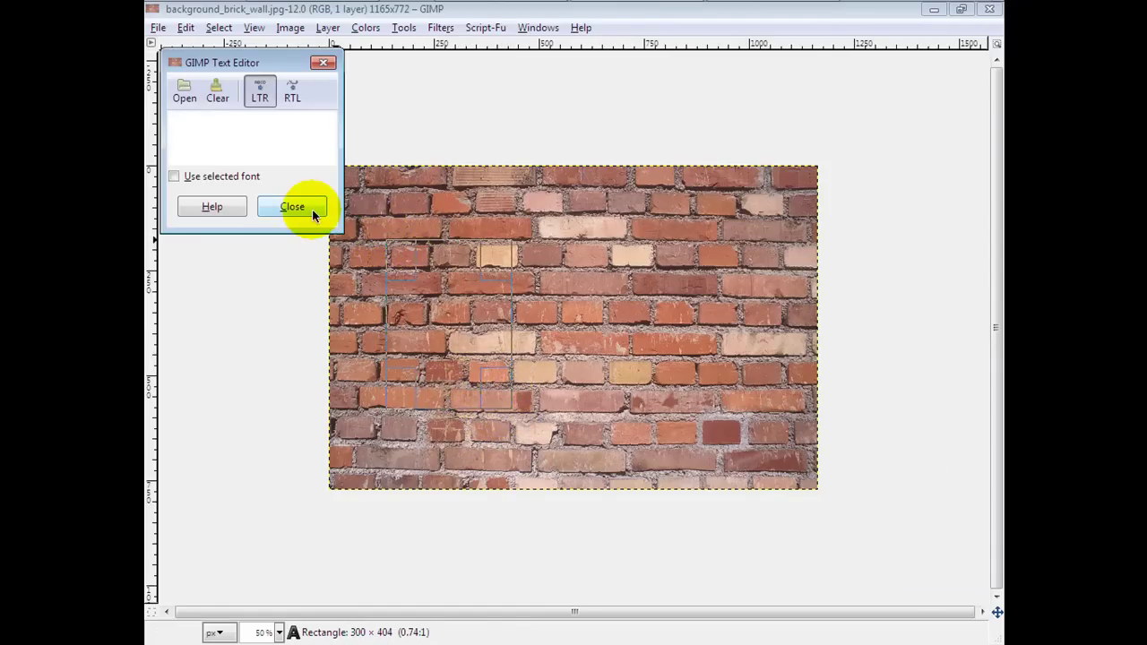
text(g)
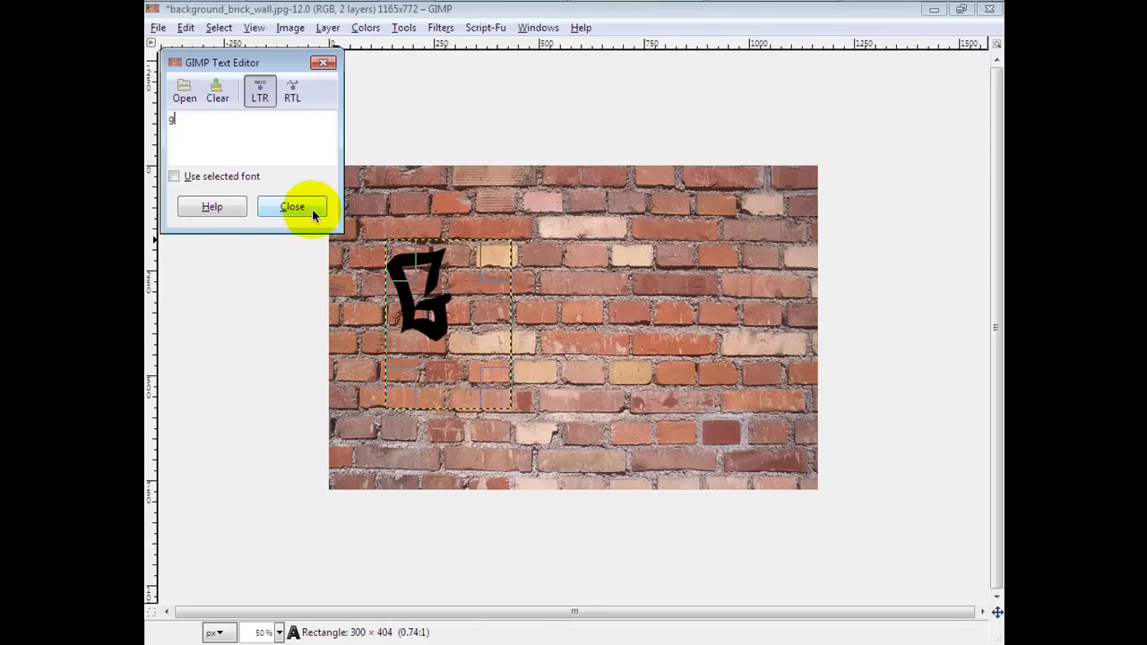
click(313, 212)
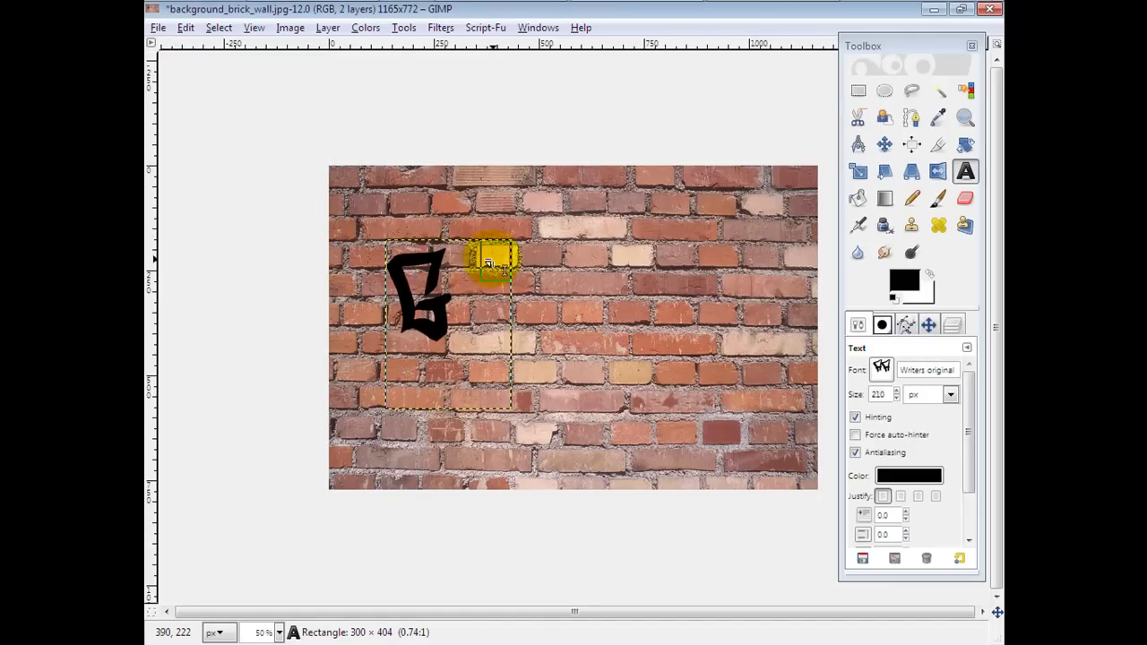
Resize the text box of the letter g to about 262 × 476 px.
click(492, 259)
drag(506, 251, 537, 224)
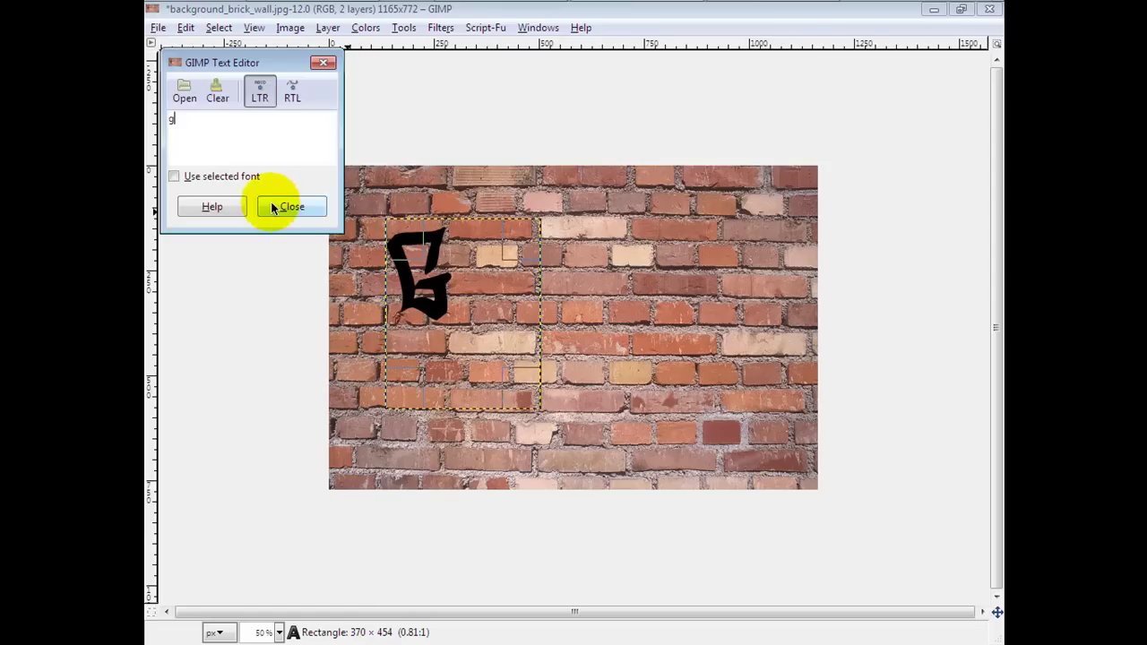
click(270, 205)
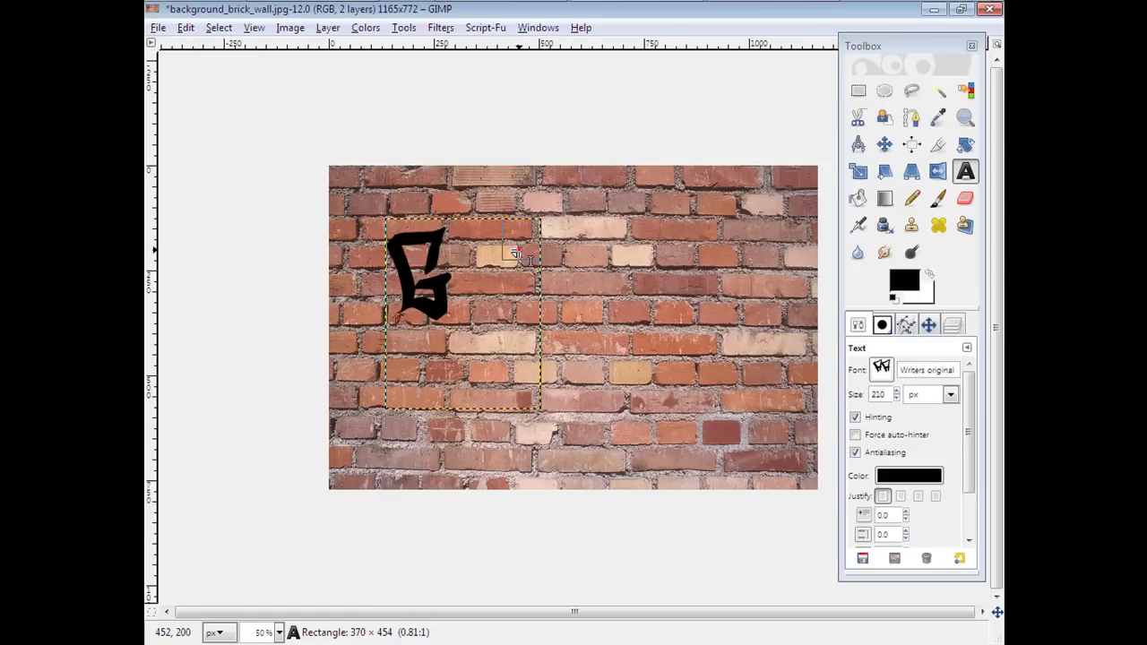
click(482, 248)
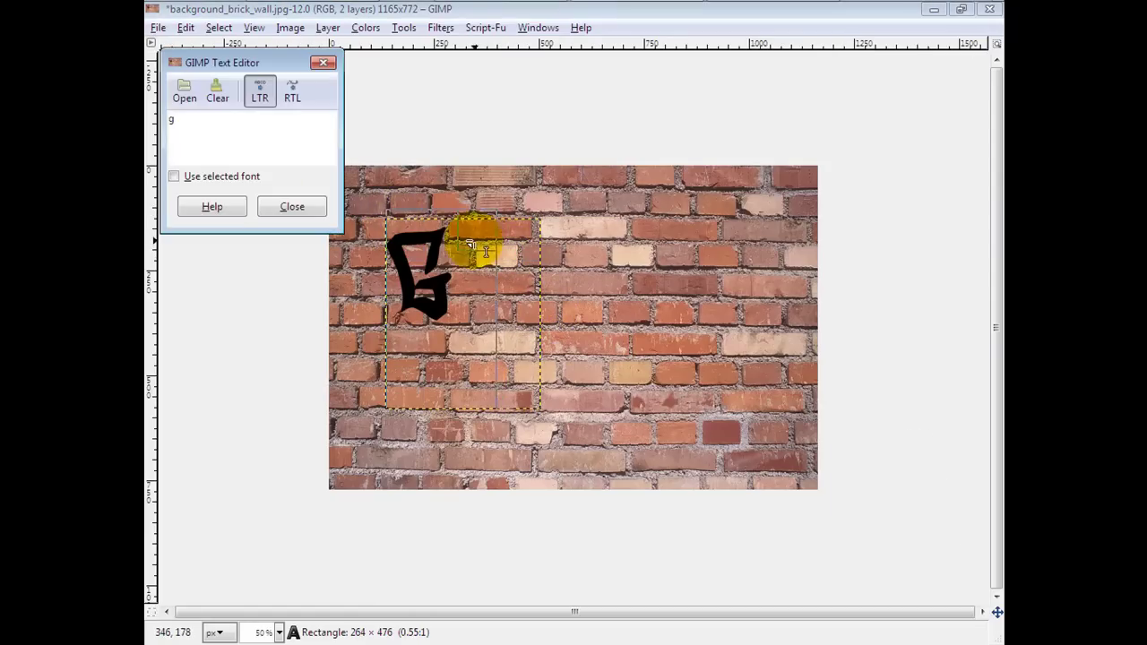
click(308, 212)
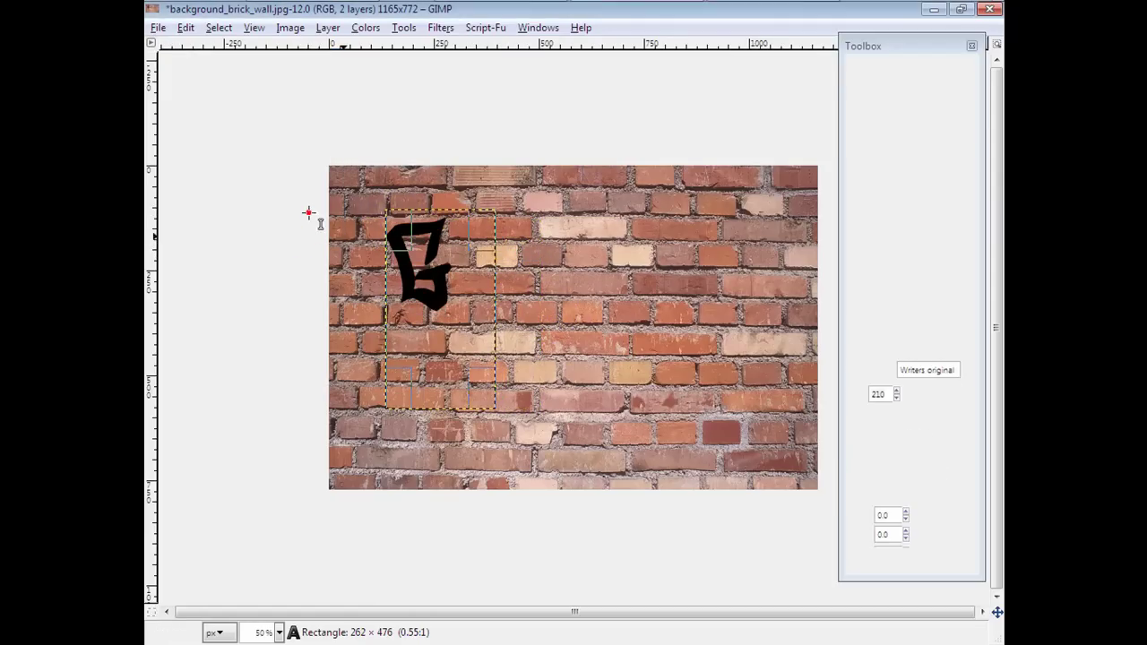
Increase the font size of the letter g to 231 px and move the letter lower on the wall.
double_click(897, 391)
click(897, 392)
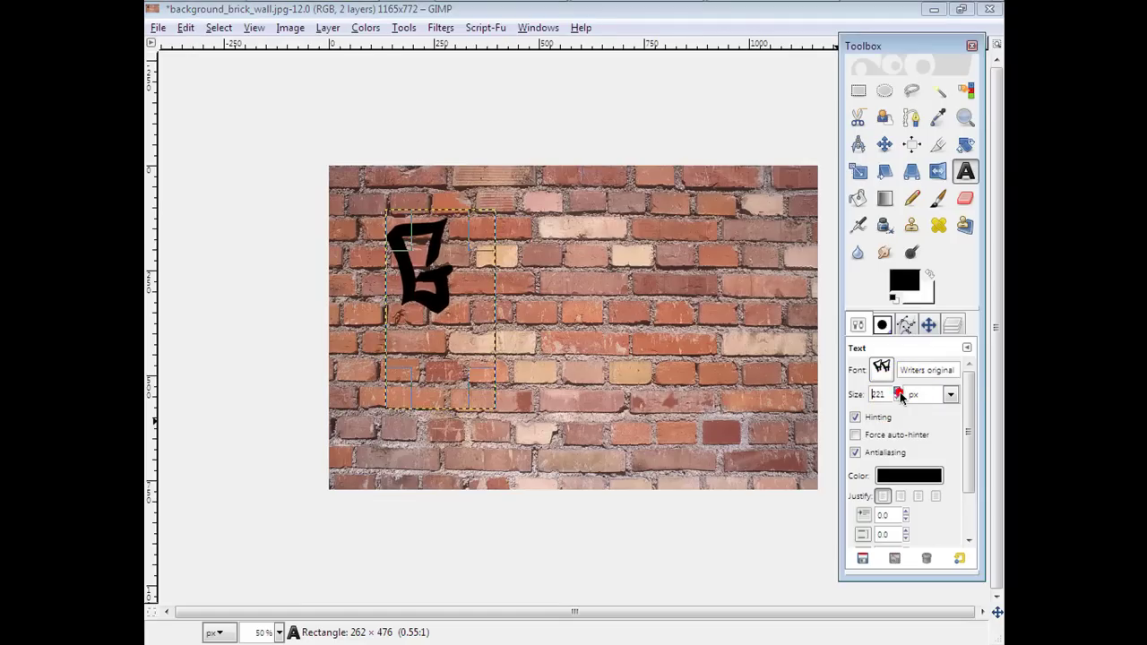
click(884, 144)
drag(410, 269, 409, 320)
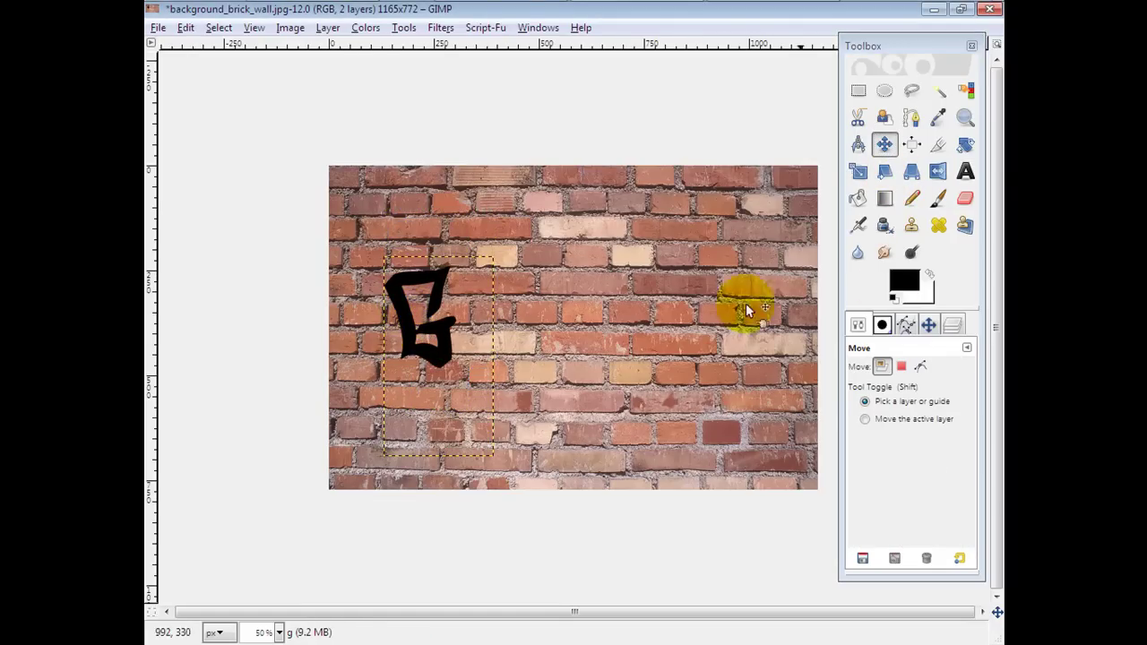
Add the letter "i" as a separate text layer to the right of the g, in a box about 208 × 366 px.
click(966, 171)
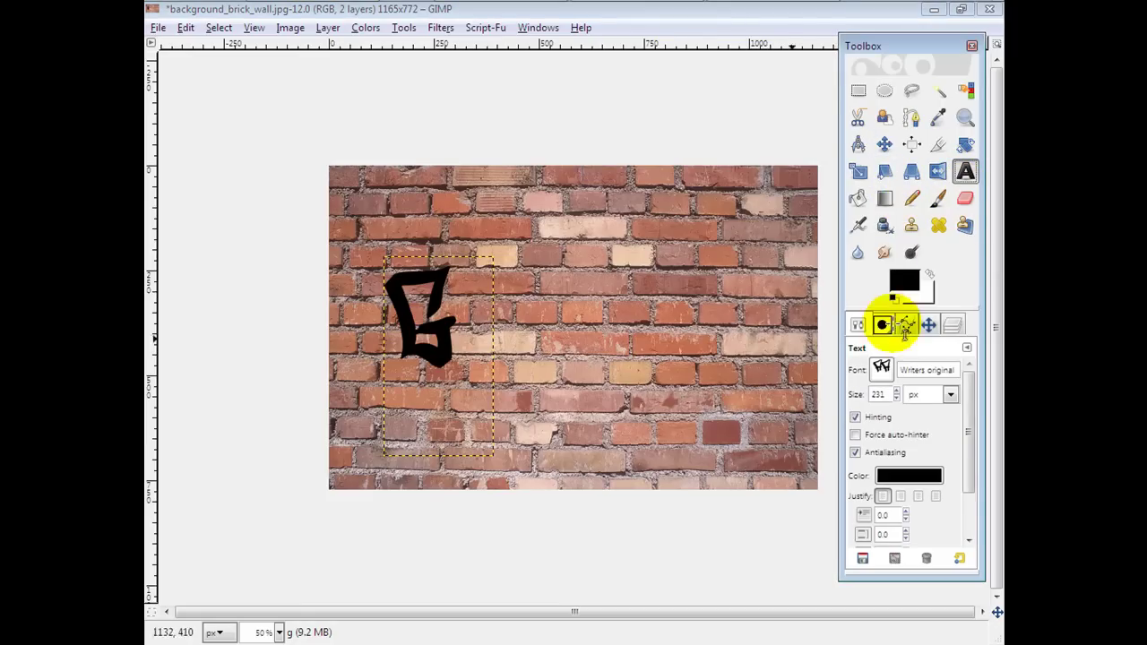
drag(463, 265, 562, 410)
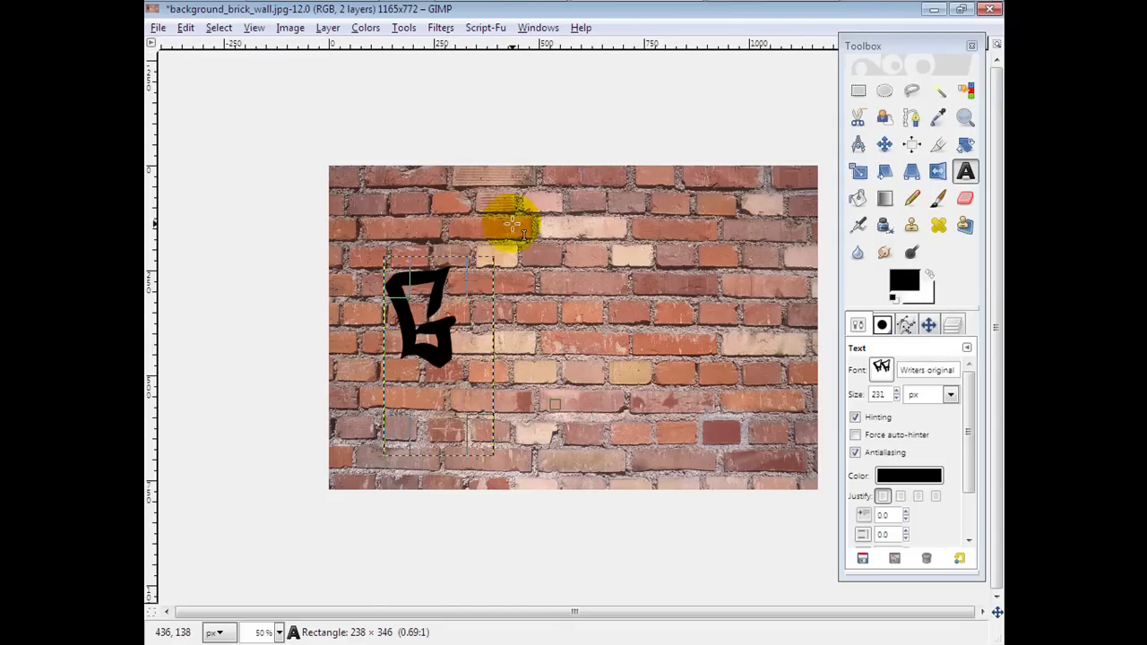
drag(498, 262, 590, 417)
text(i)
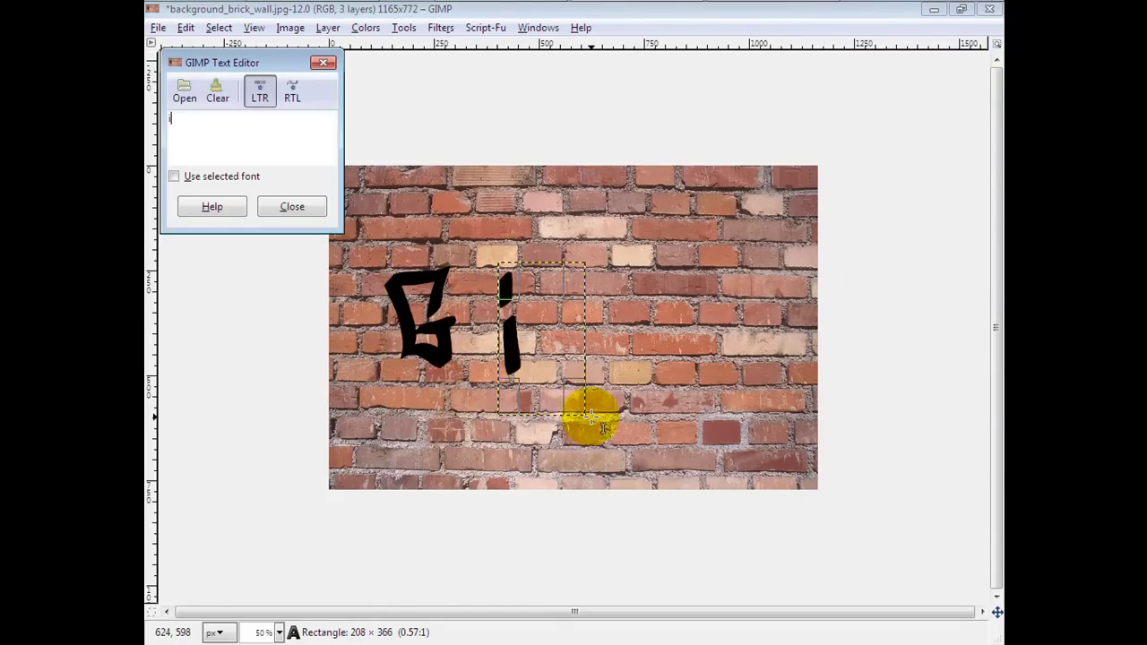
click(315, 210)
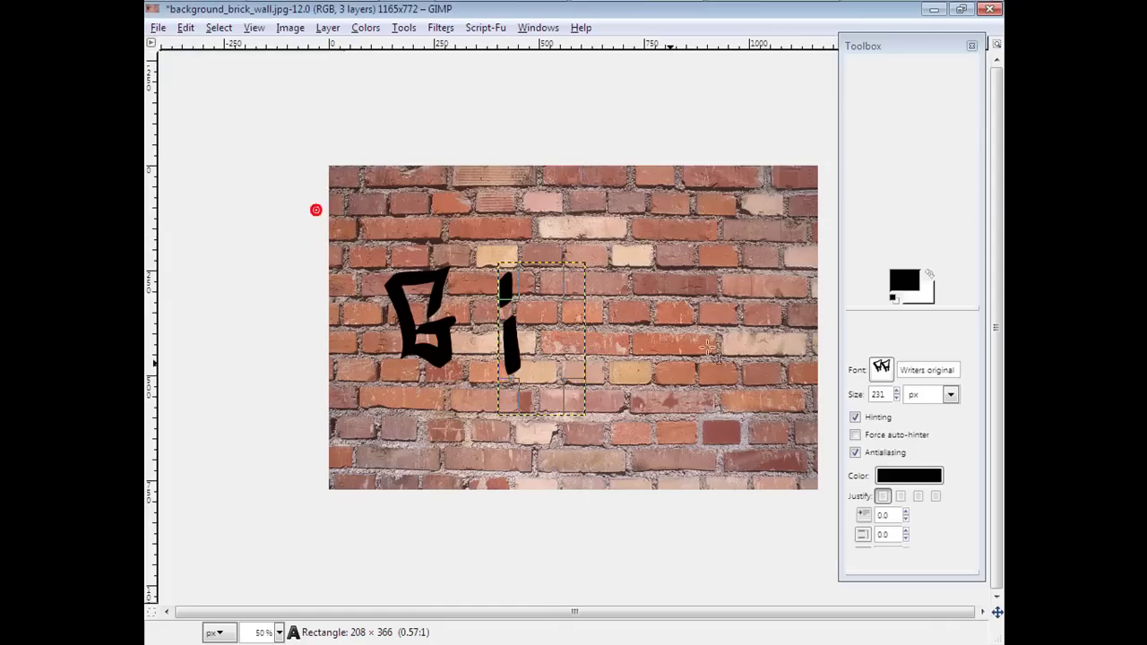
Add the letter "m" as a separate text layer to the right of the i, in a box about 260 × 372 px.
drag(604, 264, 679, 417)
text(m)
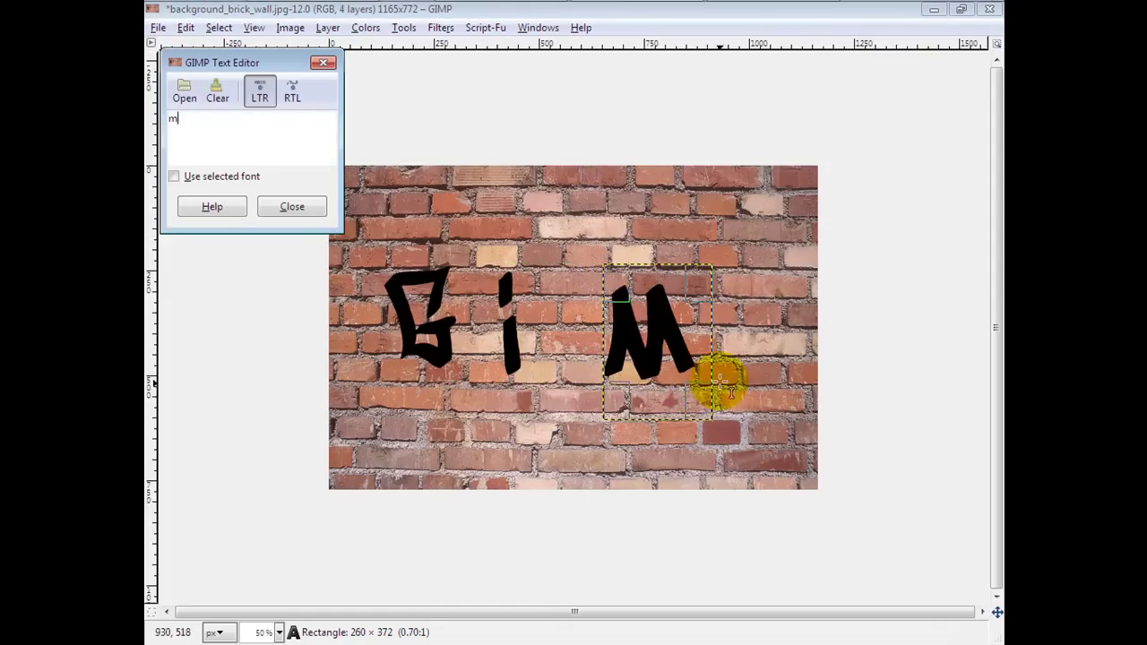
click(300, 207)
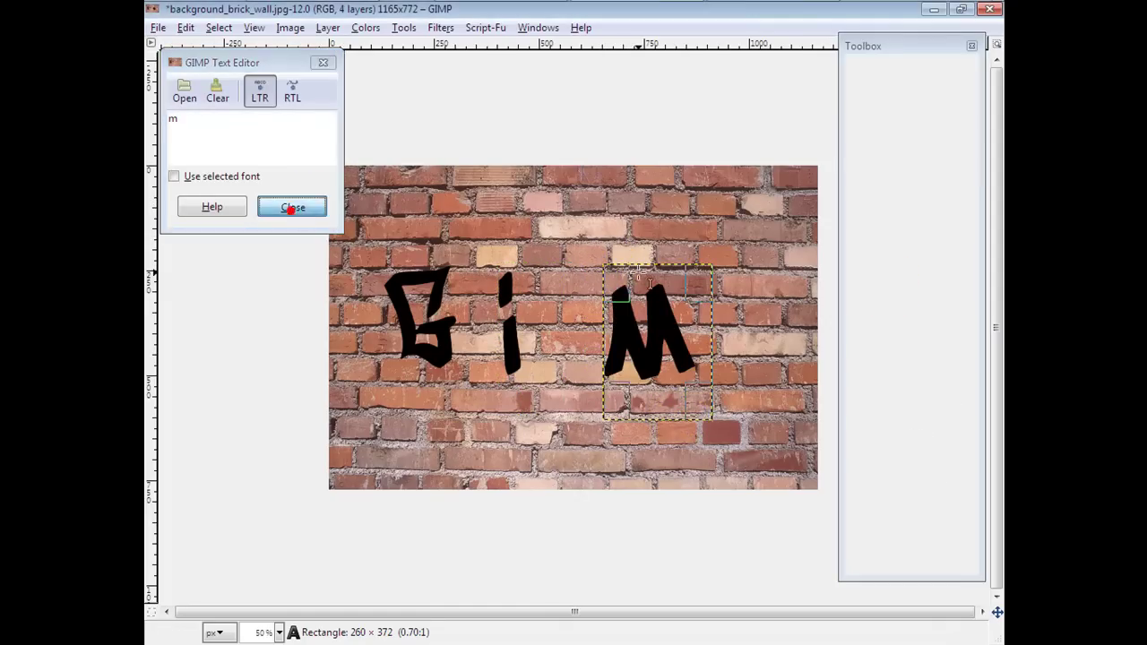
Add the letter "p" as a separate text layer at the wall's right edge, in a box about 214 × 456 px.
drag(733, 269, 824, 459)
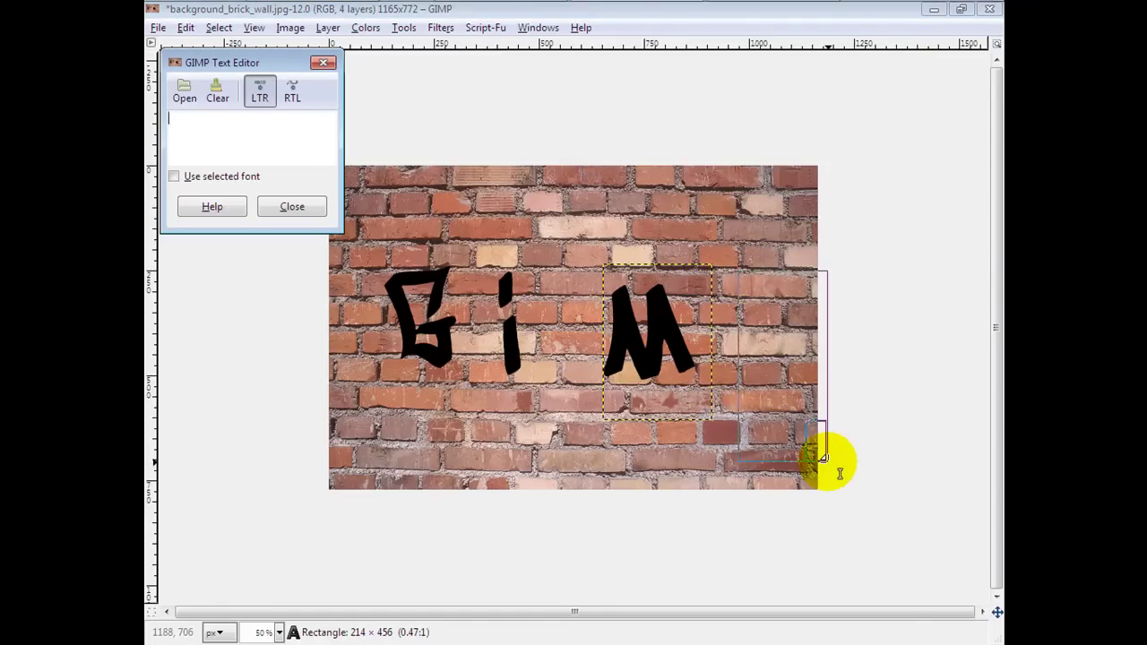
text(p)
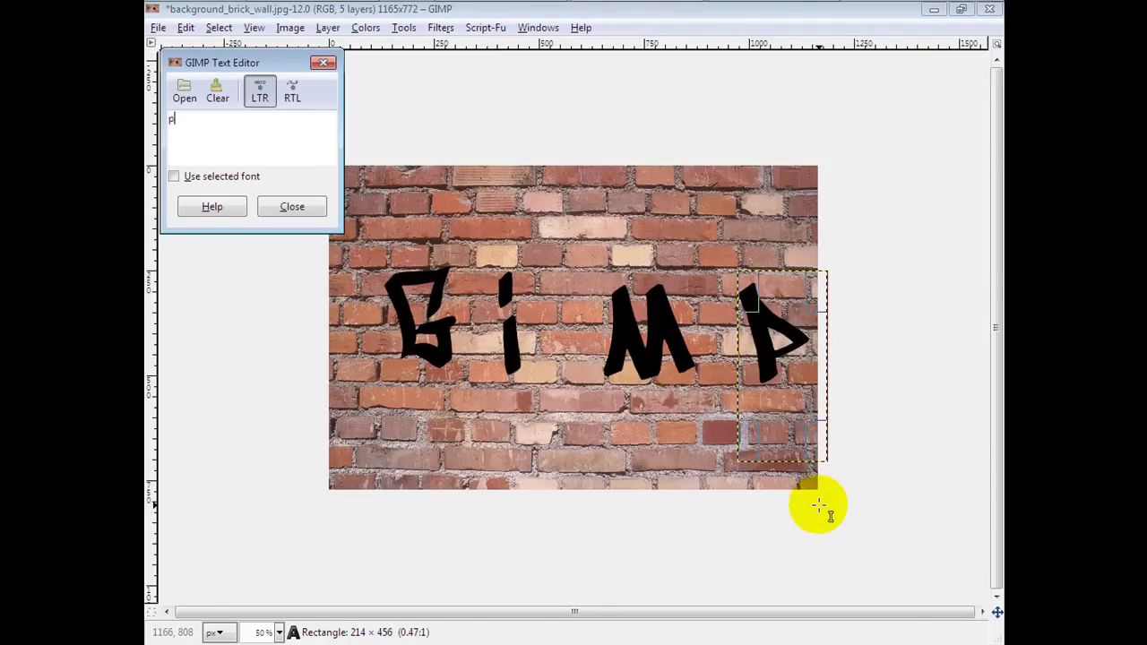
click(312, 214)
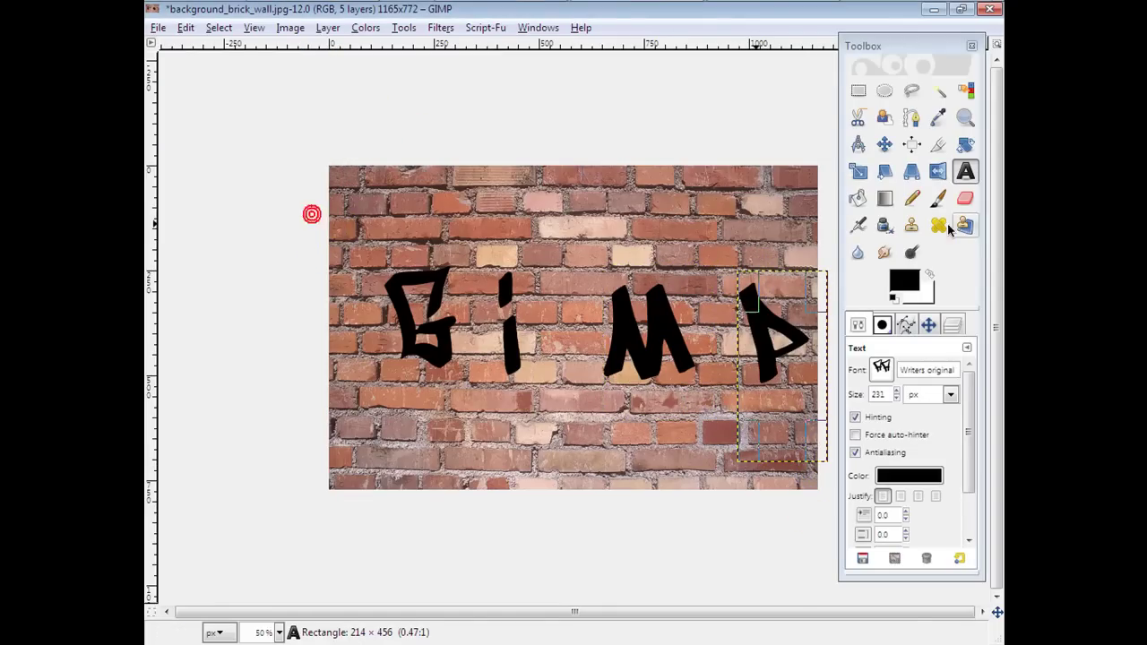
Move the letters i, m and p against the g so that they touch and form one word.
click(885, 143)
drag(510, 342, 458, 330)
drag(629, 352, 477, 320)
click(771, 352)
drag(768, 352, 556, 311)
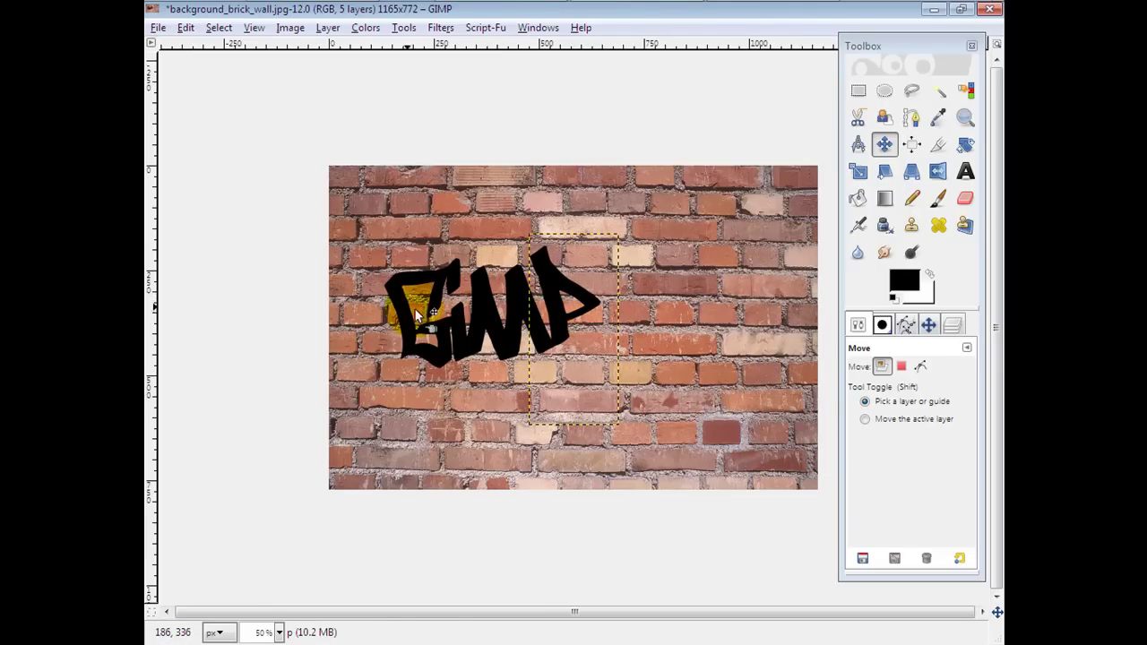
Shift all four letters right, one by one, so the tightly joined word sits near the centre of the wall.
drag(552, 322, 674, 317)
drag(543, 339, 656, 334)
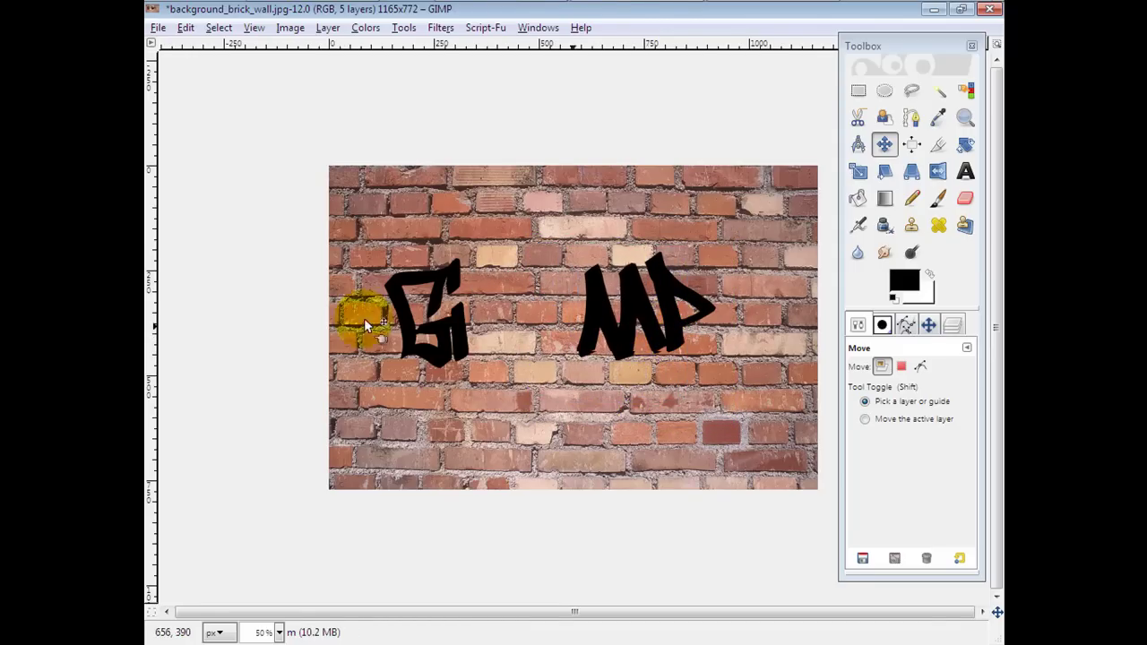
drag(466, 342, 571, 336)
drag(409, 318, 505, 315)
drag(571, 339, 664, 330)
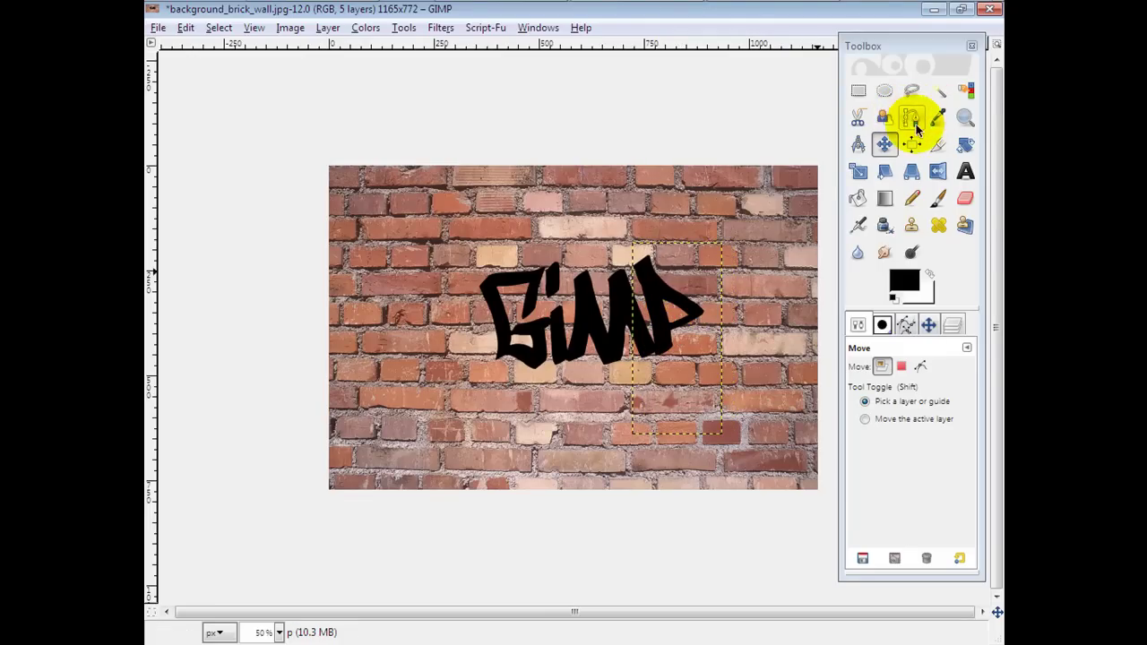
Start a path across the foot of the p, with one anchor at each lower corner of its stem.
click(965, 119)
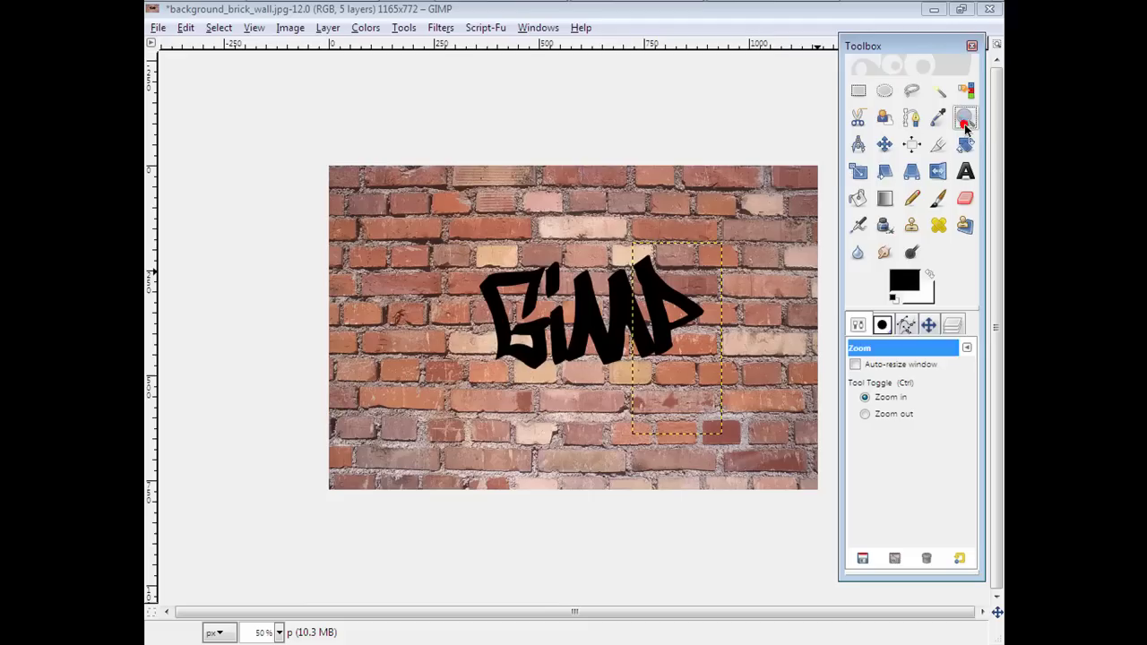
click(660, 371)
click(719, 360)
click(720, 360)
click(719, 359)
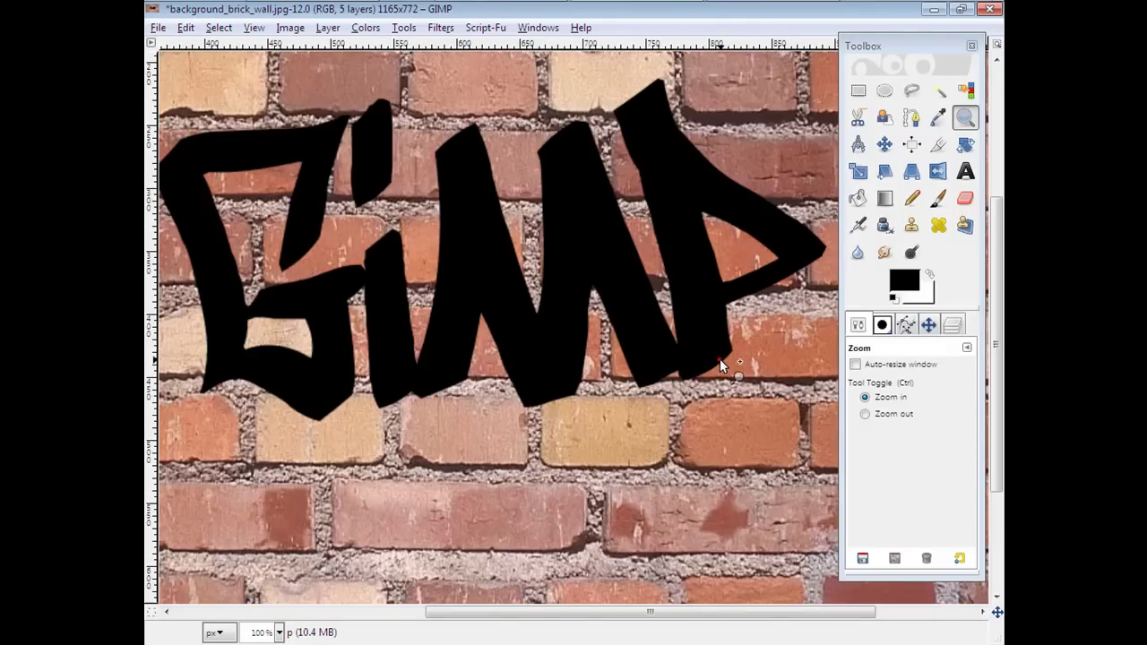
click(719, 358)
click(719, 358)
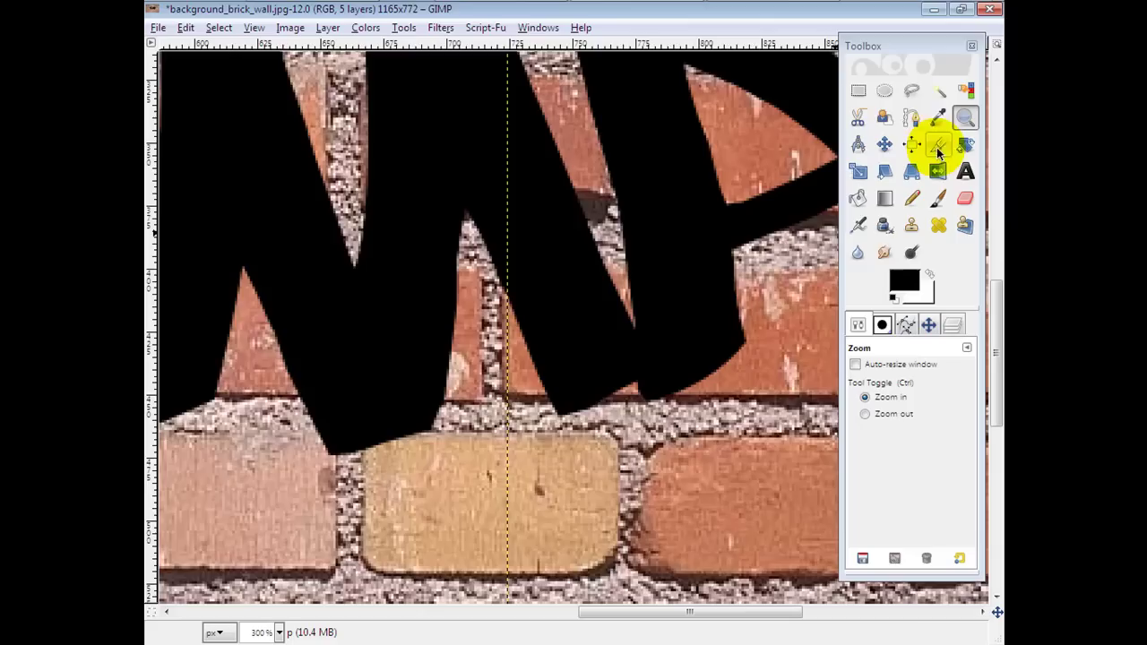
click(911, 117)
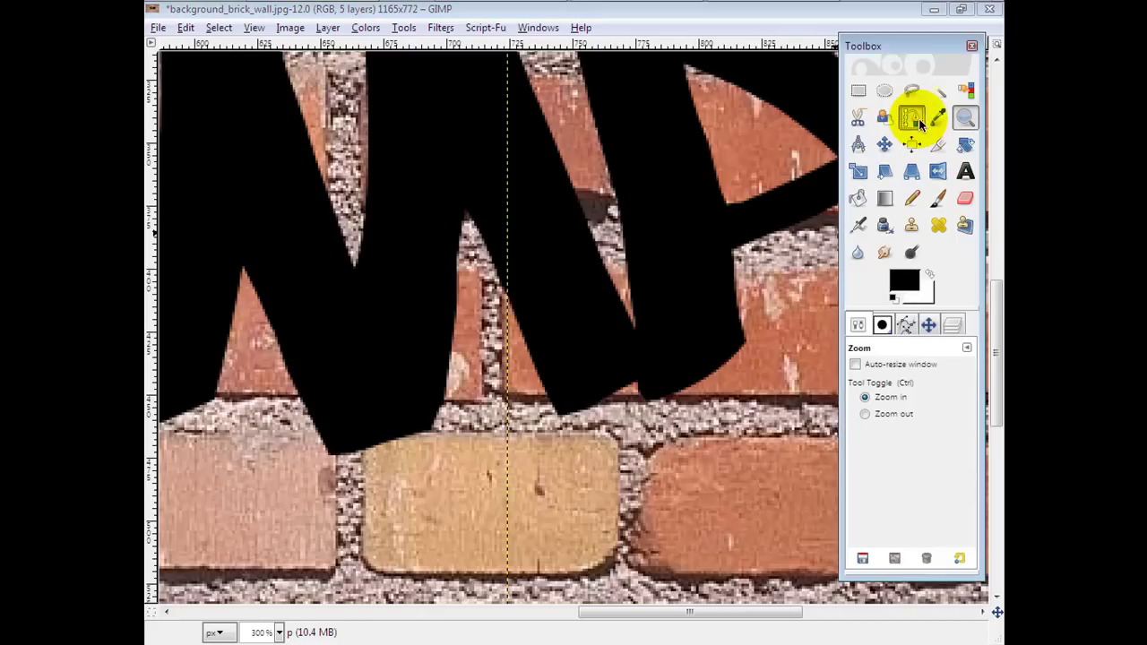
click(638, 386)
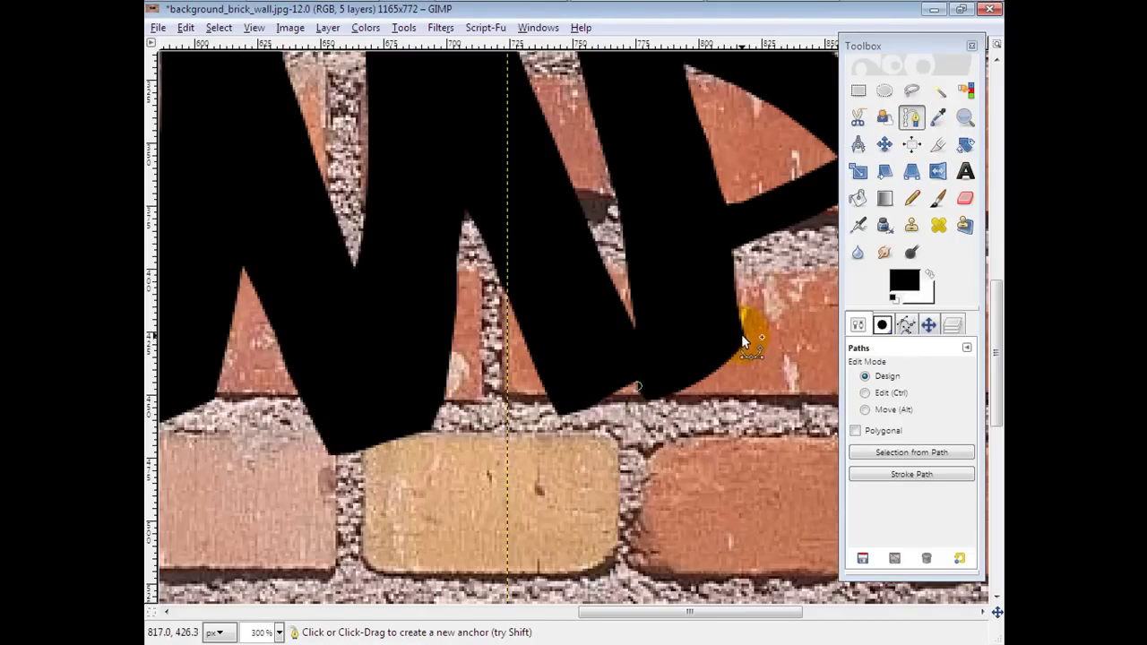
click(742, 333)
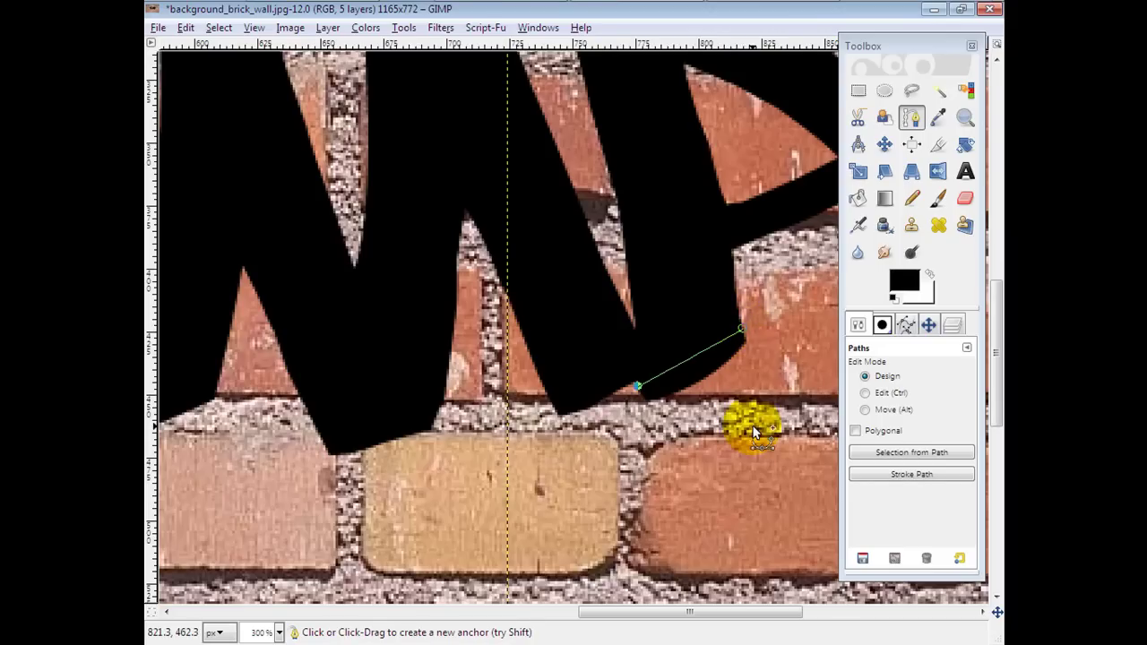
click(742, 463)
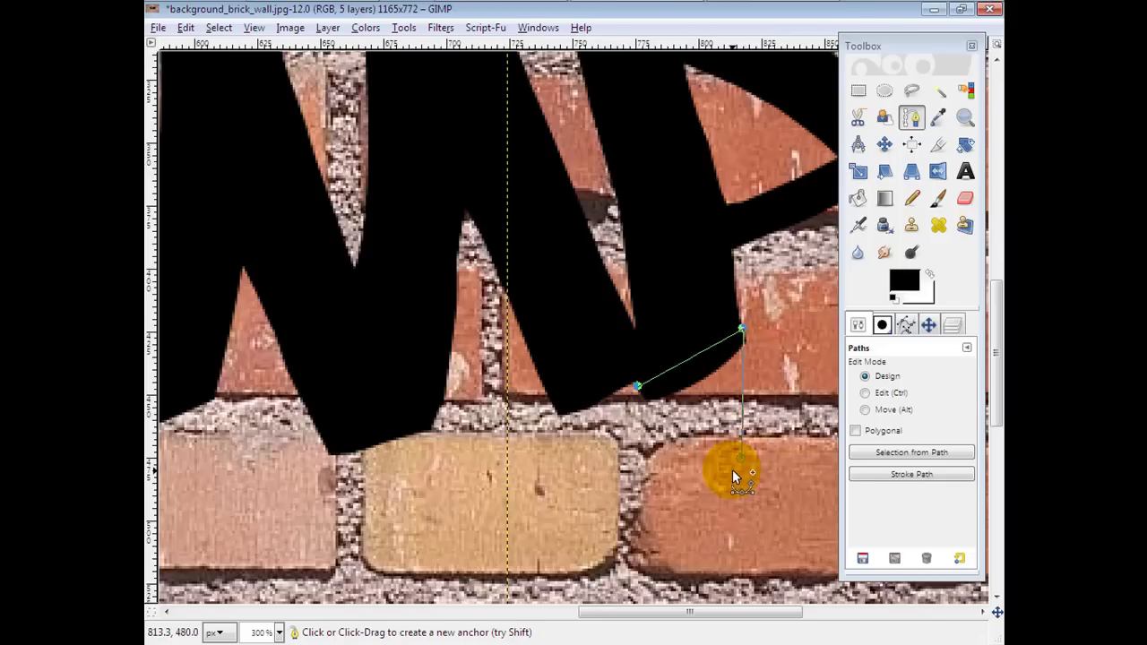
key(ctrl+z)
click(730, 439)
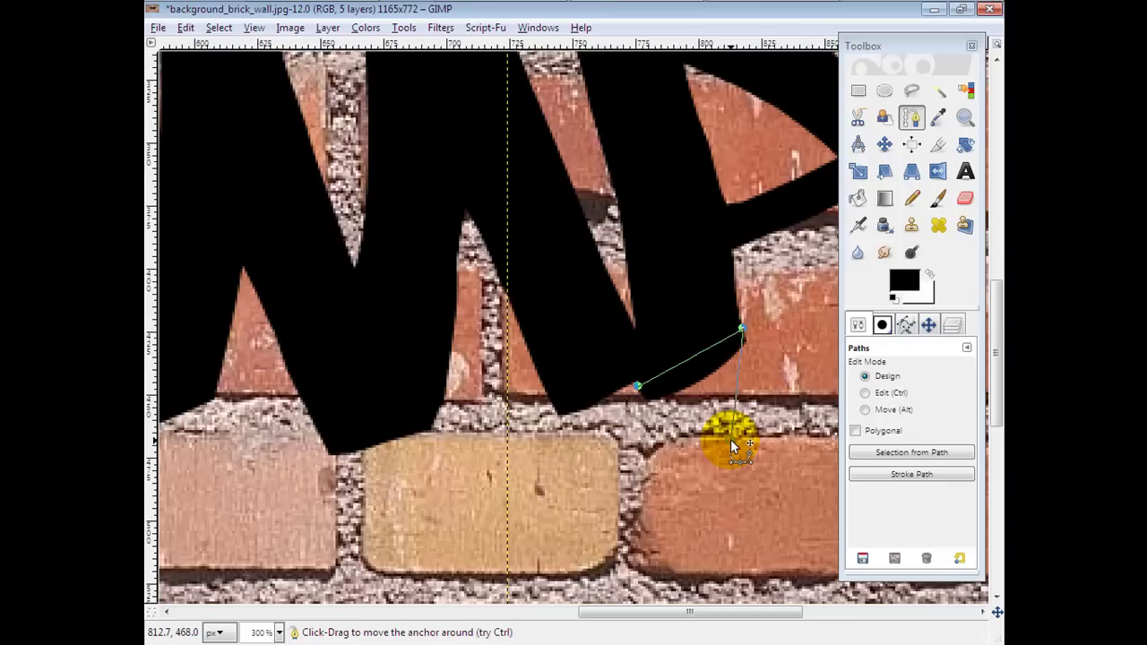
key(ctrl+z)
Extend the path downward from the right corner of the p's foot and bend that segment outward into a curve.
click(731, 447)
click(731, 446)
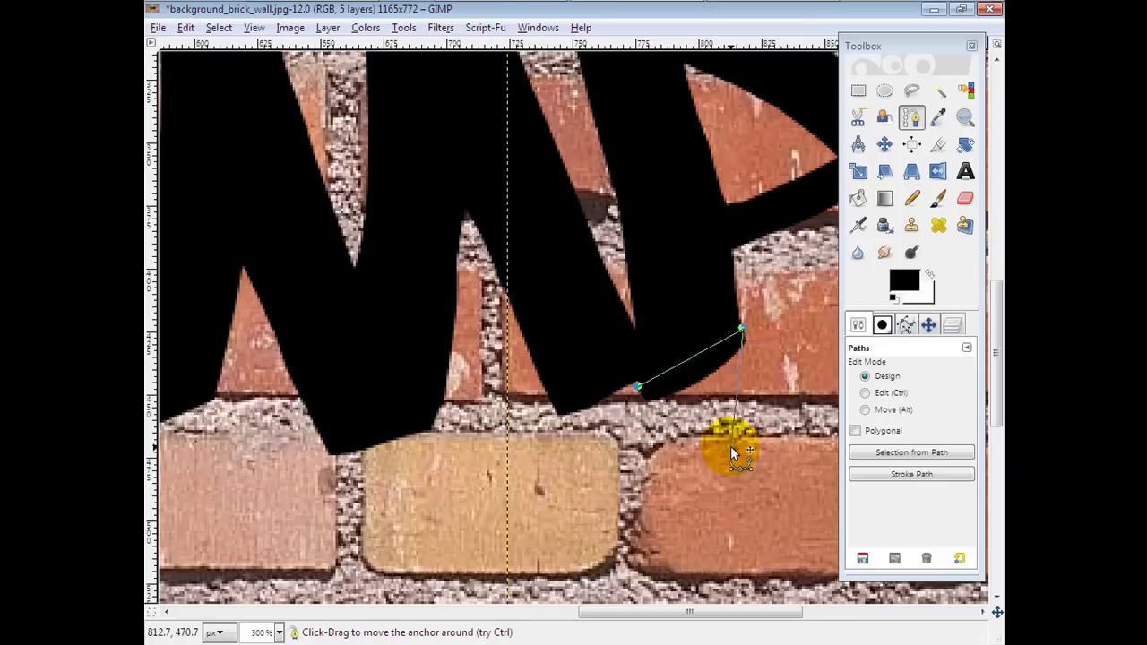
click(753, 309)
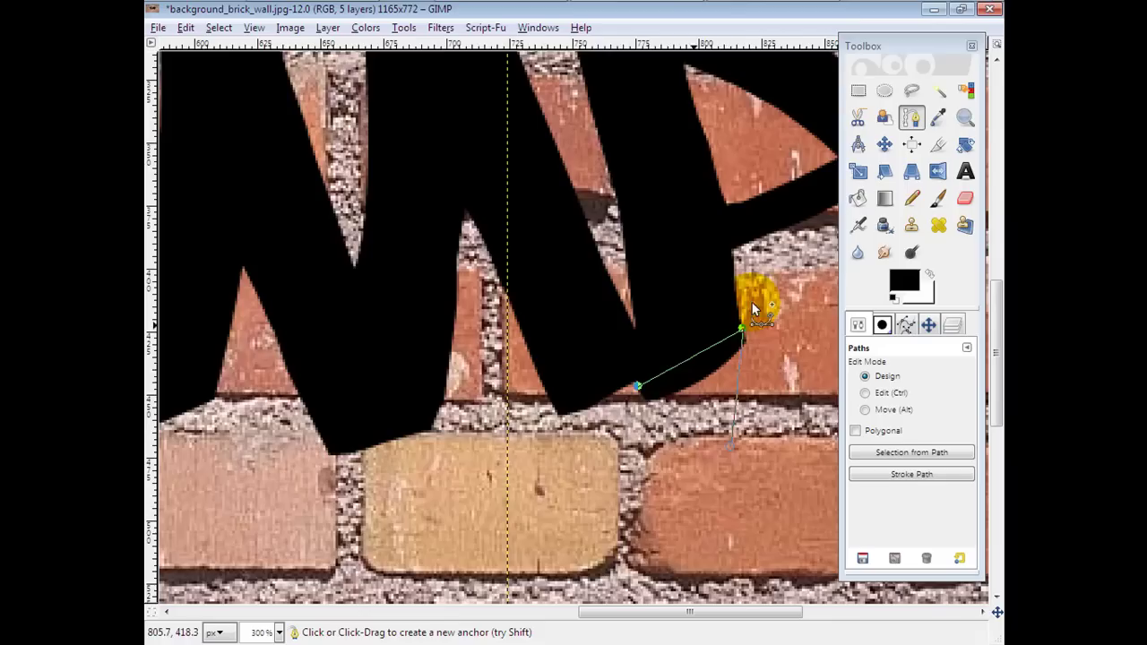
click(636, 388)
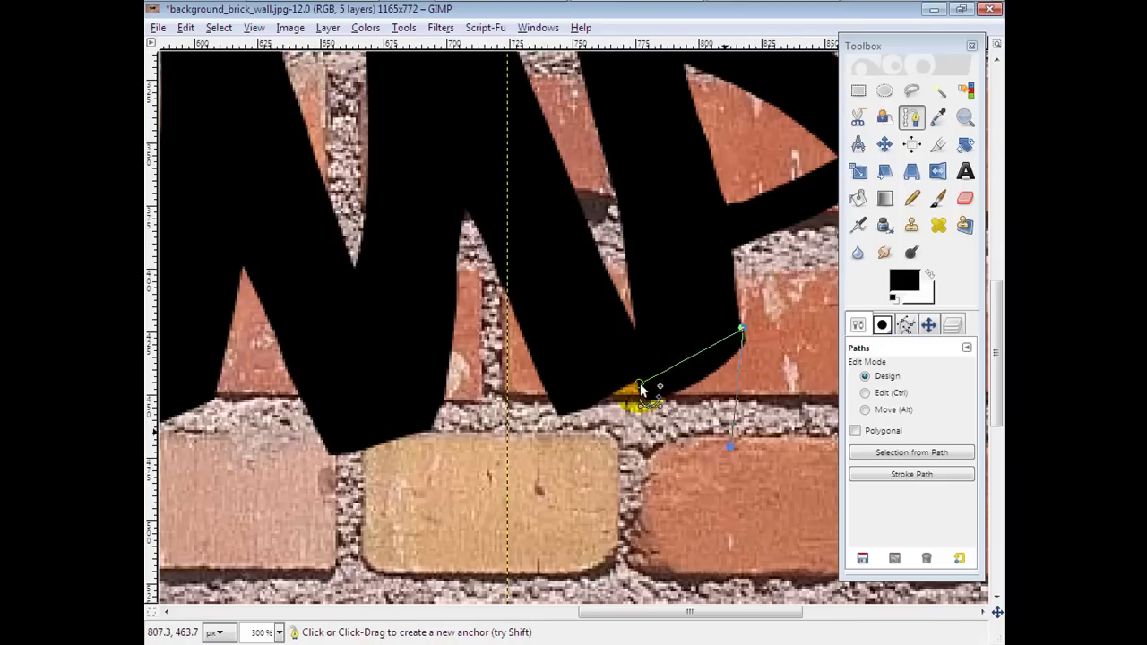
click(733, 431)
mouse_move(736, 419)
mouse_down()
mouse_move(750, 421)
mouse_move(743, 433)
mouse_up()
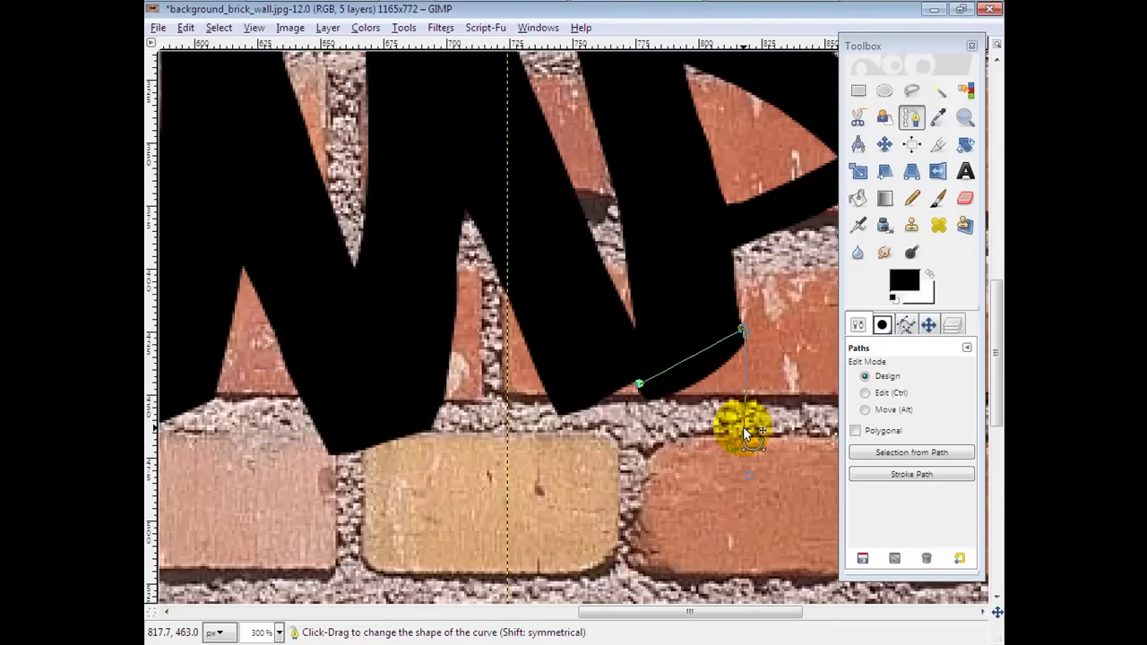
drag(755, 480, 781, 392)
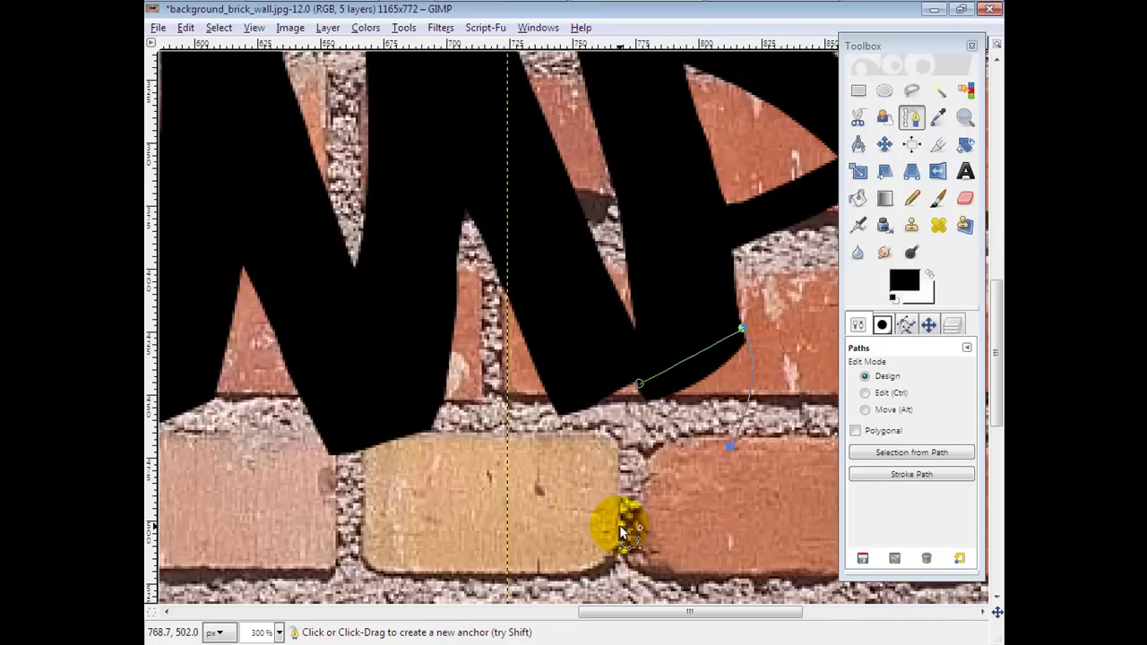
drag(621, 531, 798, 536)
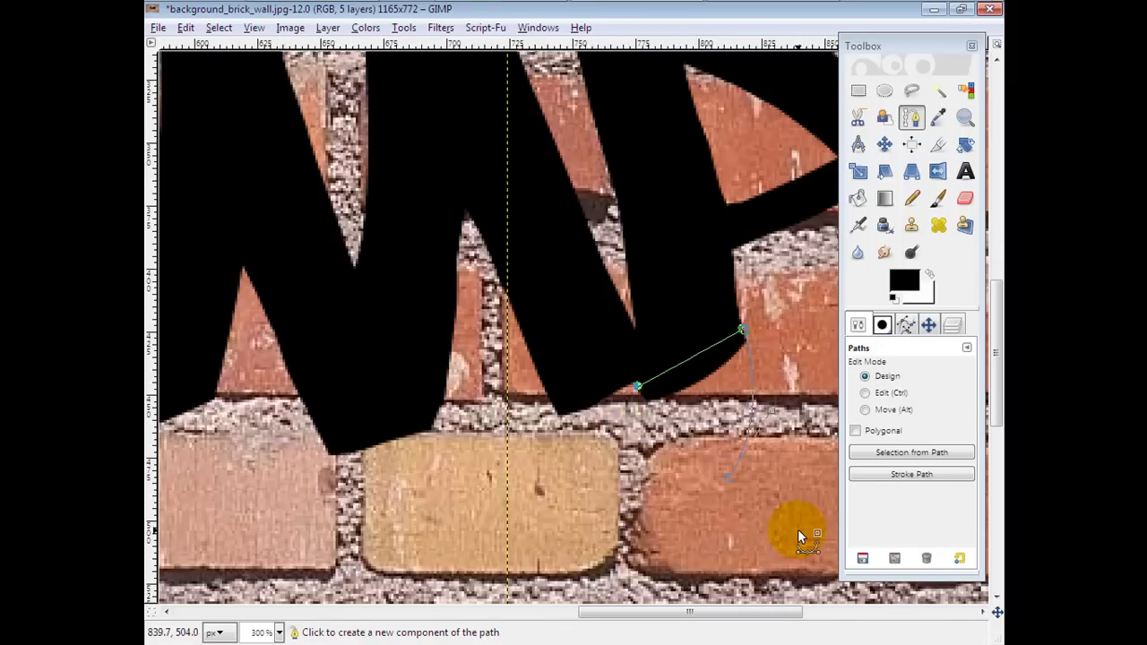
Add a path anchor below the left corner of the p's foot and curve its connecting segment.
click(637, 385)
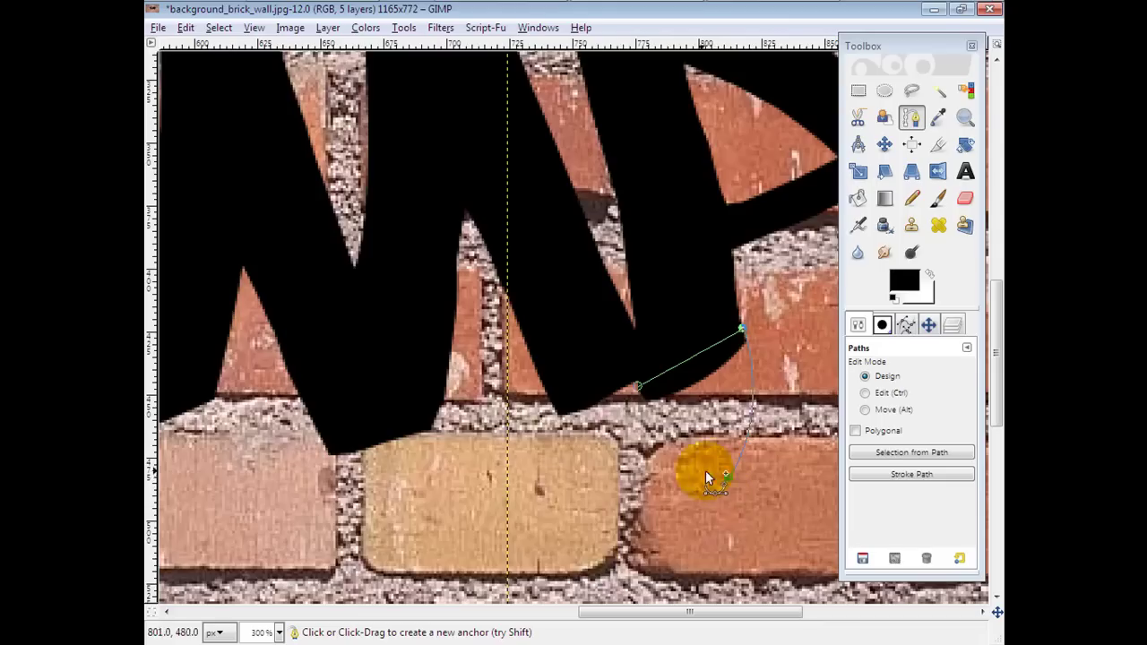
click(638, 478)
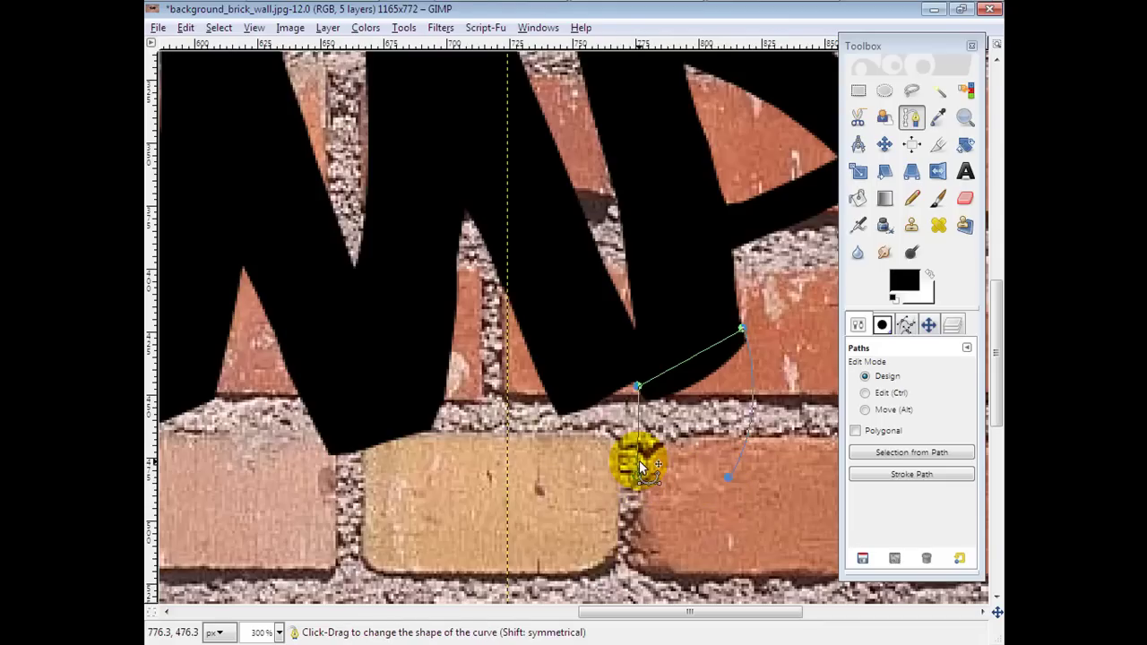
drag(639, 481, 638, 454)
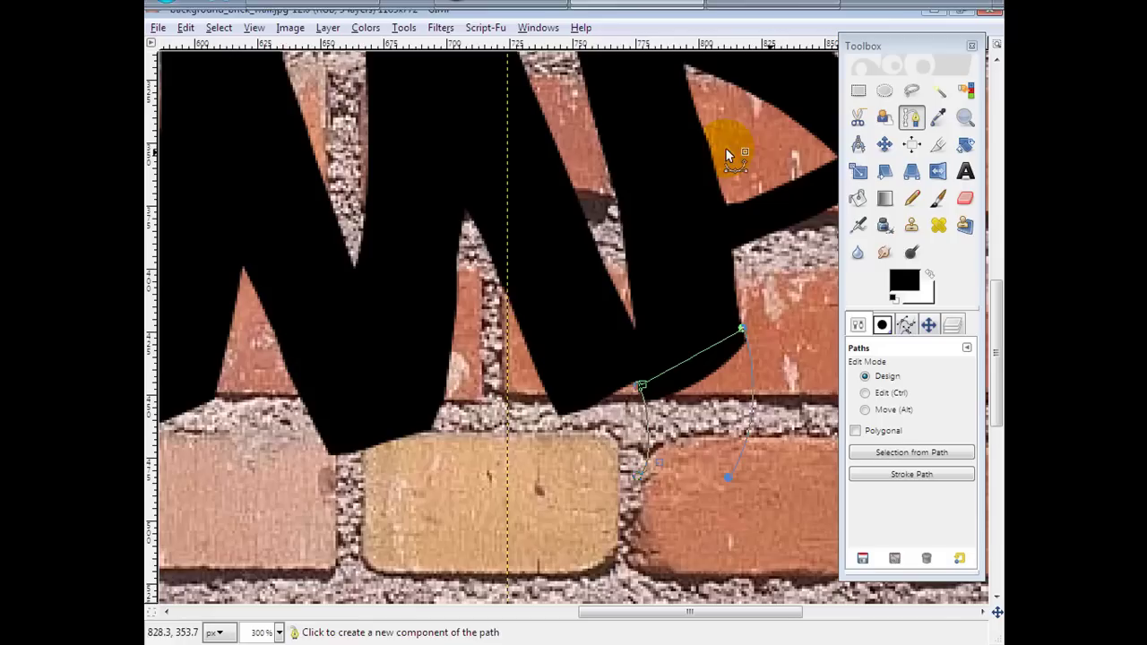
Extend both lower ends of the path leftward beneath the letters to below the g, curving the edges into a tapering tail.
click(254, 28)
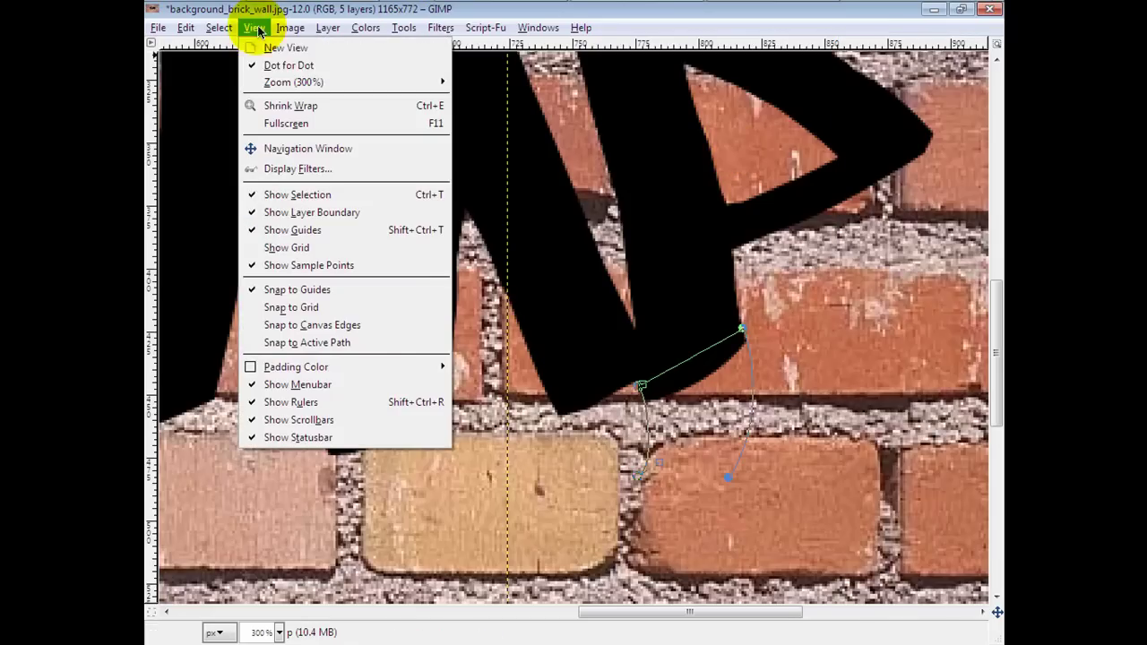
mouse_move(367, 82)
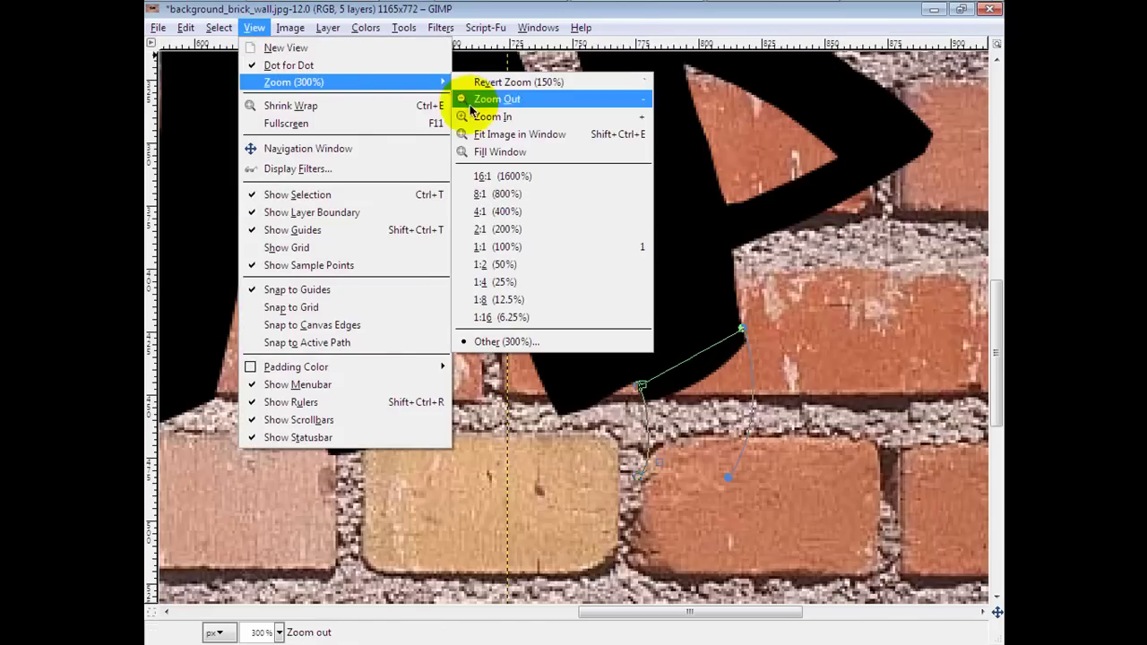
click(507, 246)
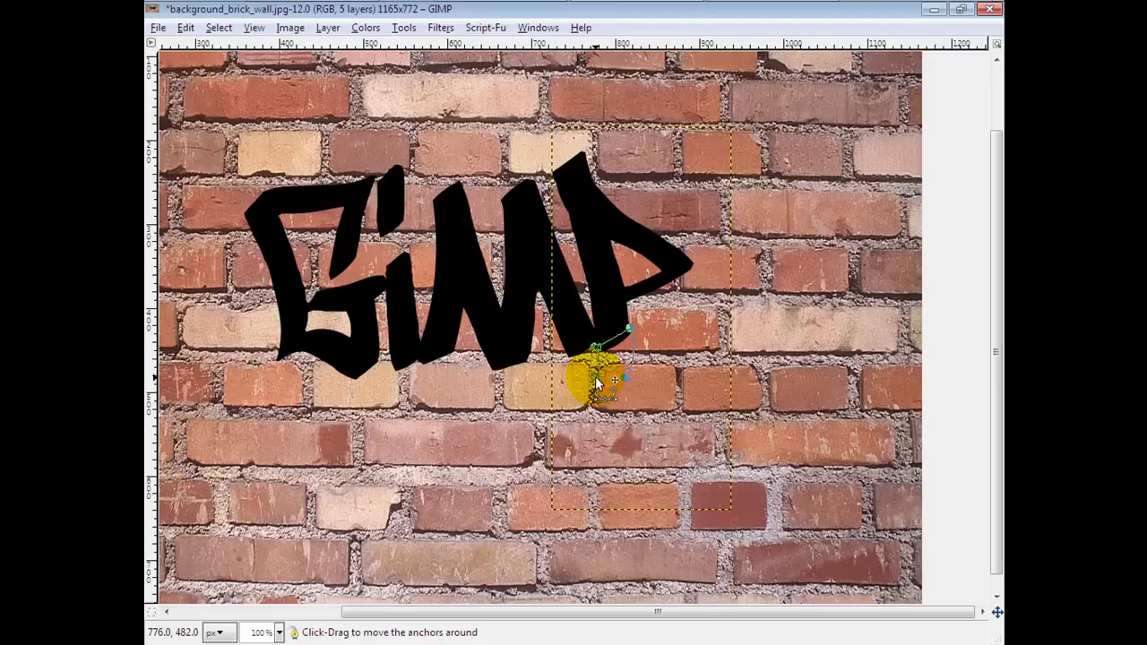
click(624, 378)
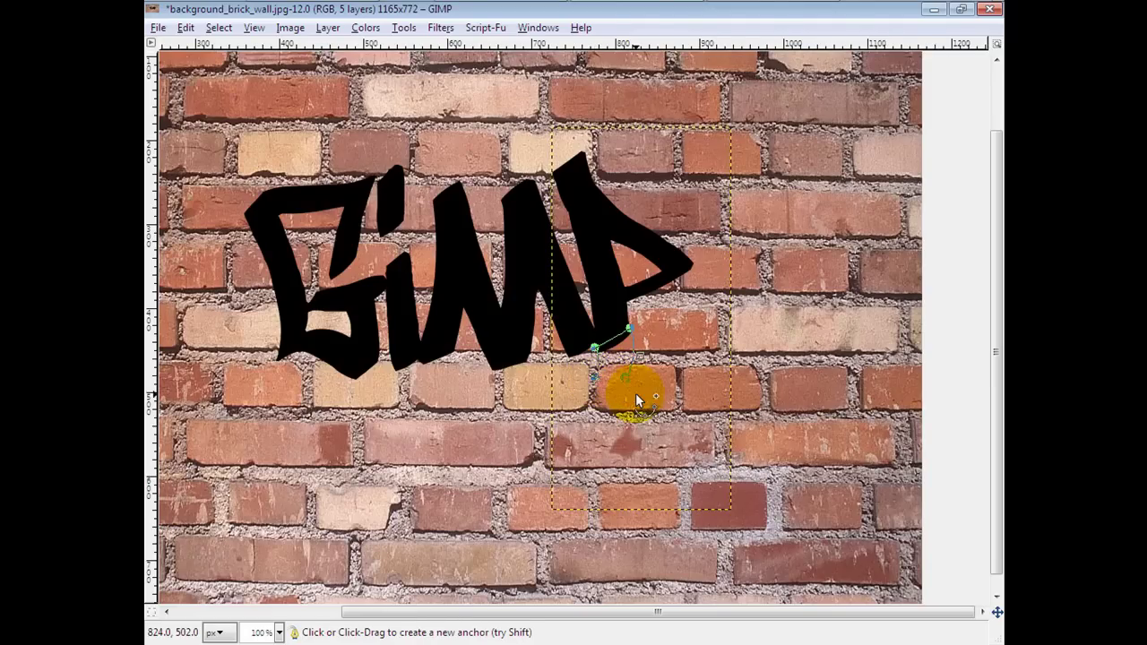
click(360, 439)
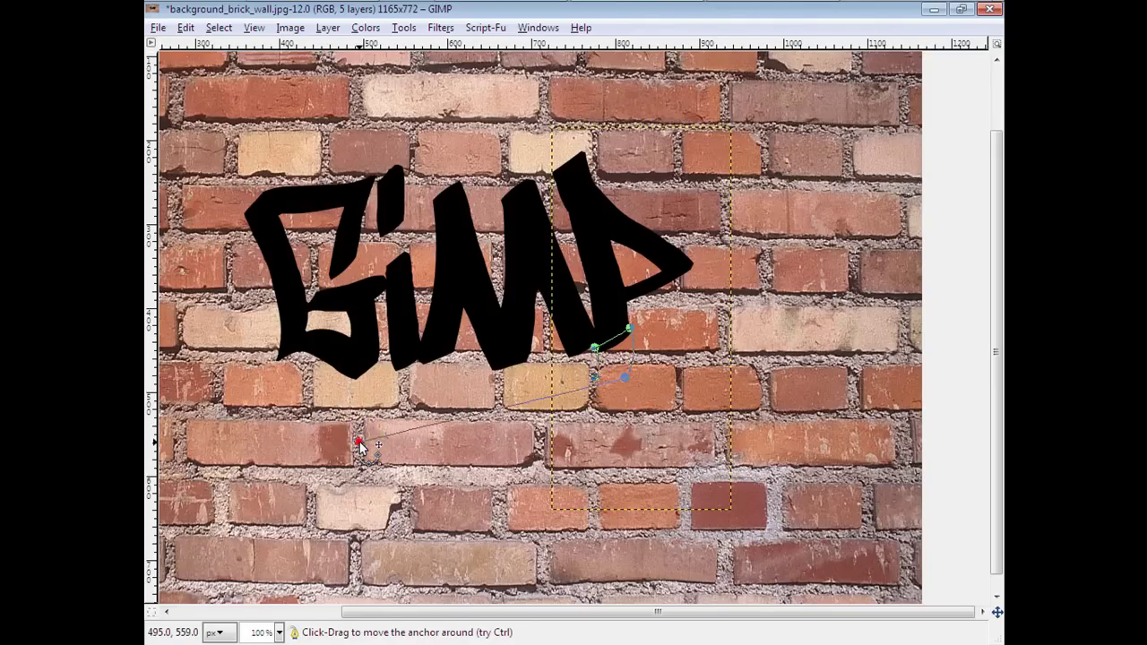
click(595, 377)
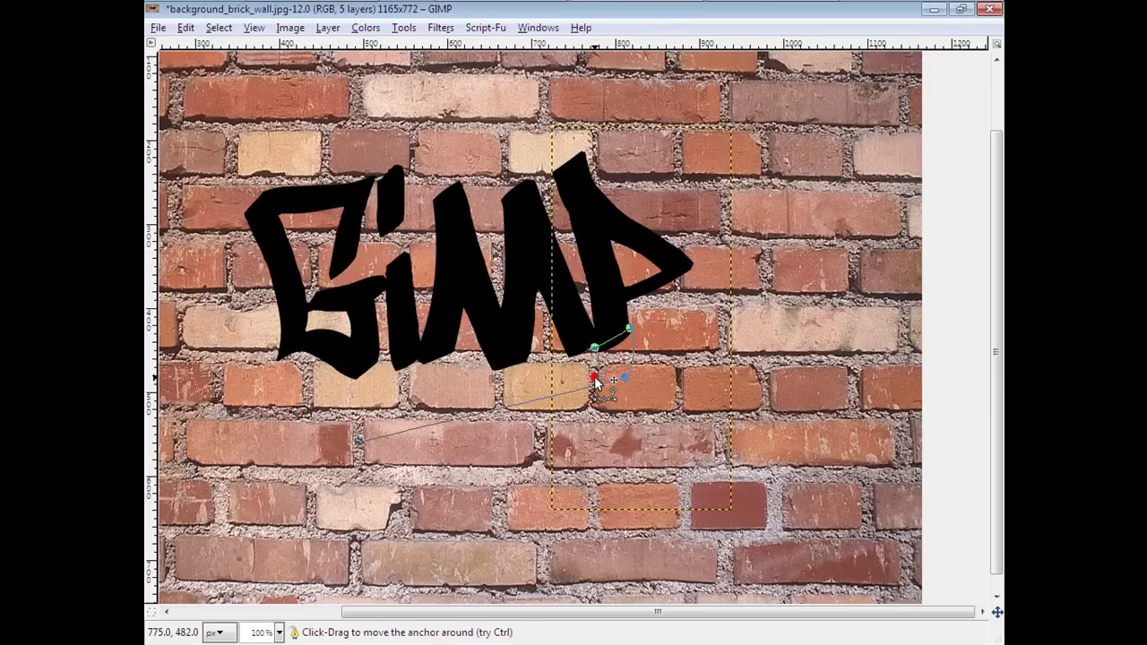
click(374, 400)
mouse_move(386, 411)
mouse_down()
mouse_move(386, 442)
mouse_move(387, 420)
mouse_move(376, 431)
mouse_up()
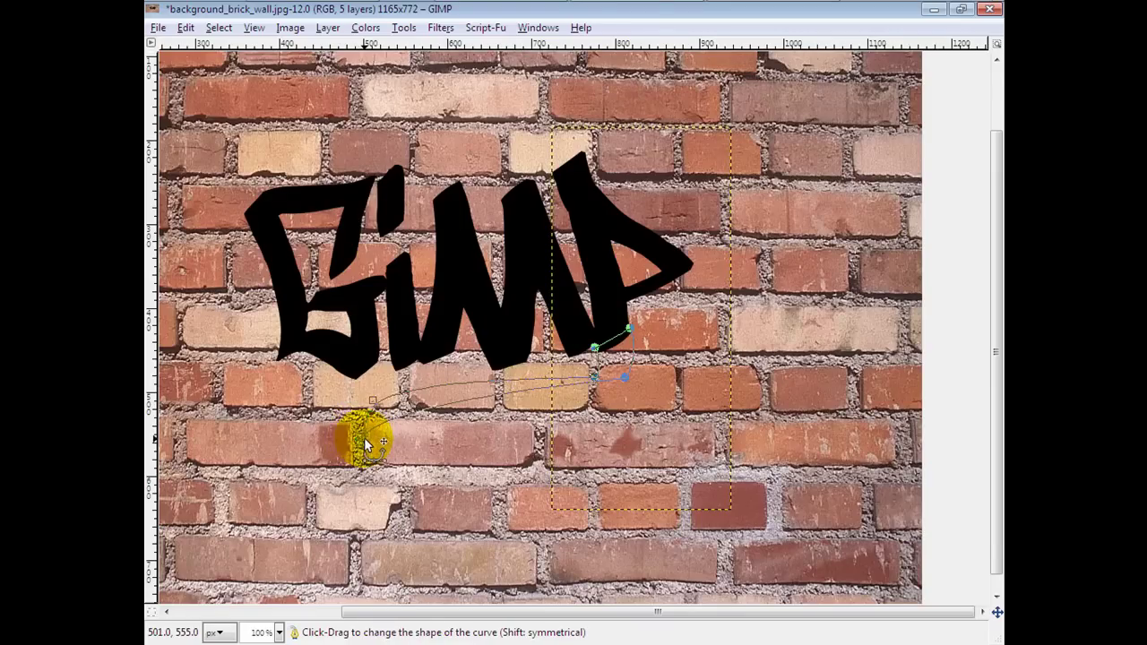
Join the two path ends at the tail's tip below the g and convert the path to a selection.
click(371, 411)
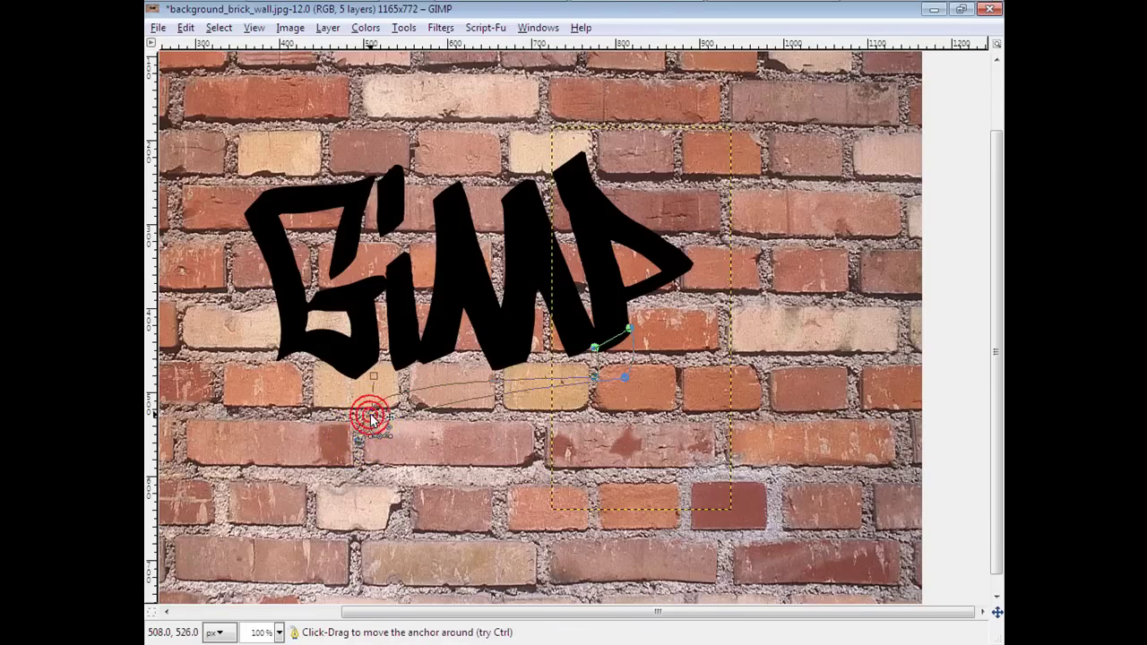
click(358, 440)
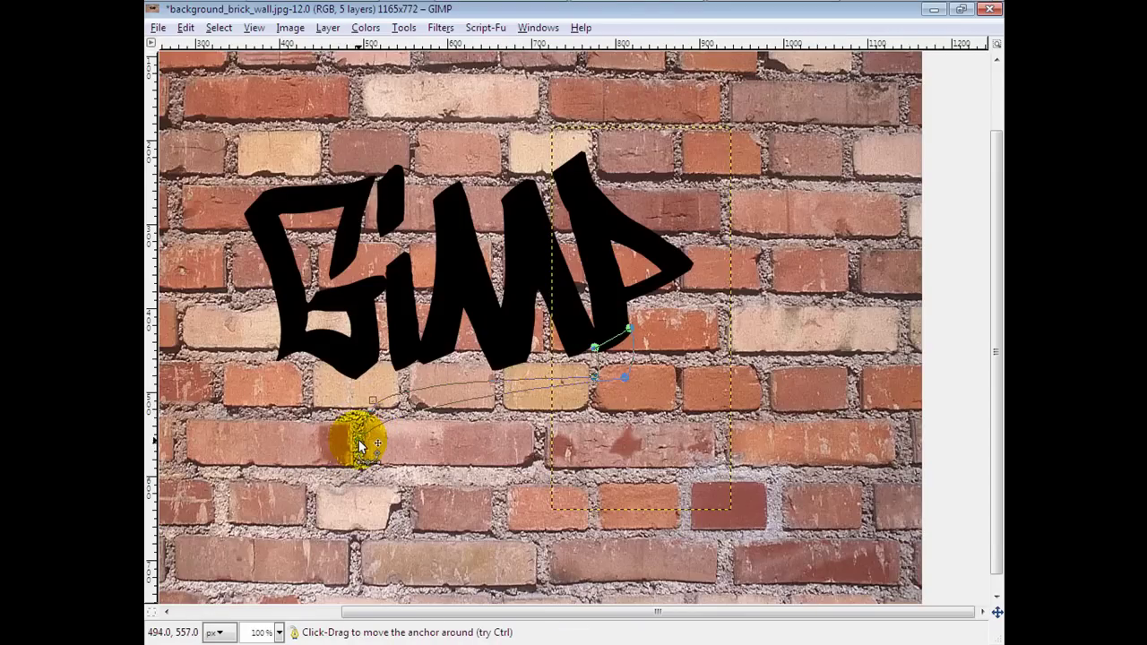
click(374, 409)
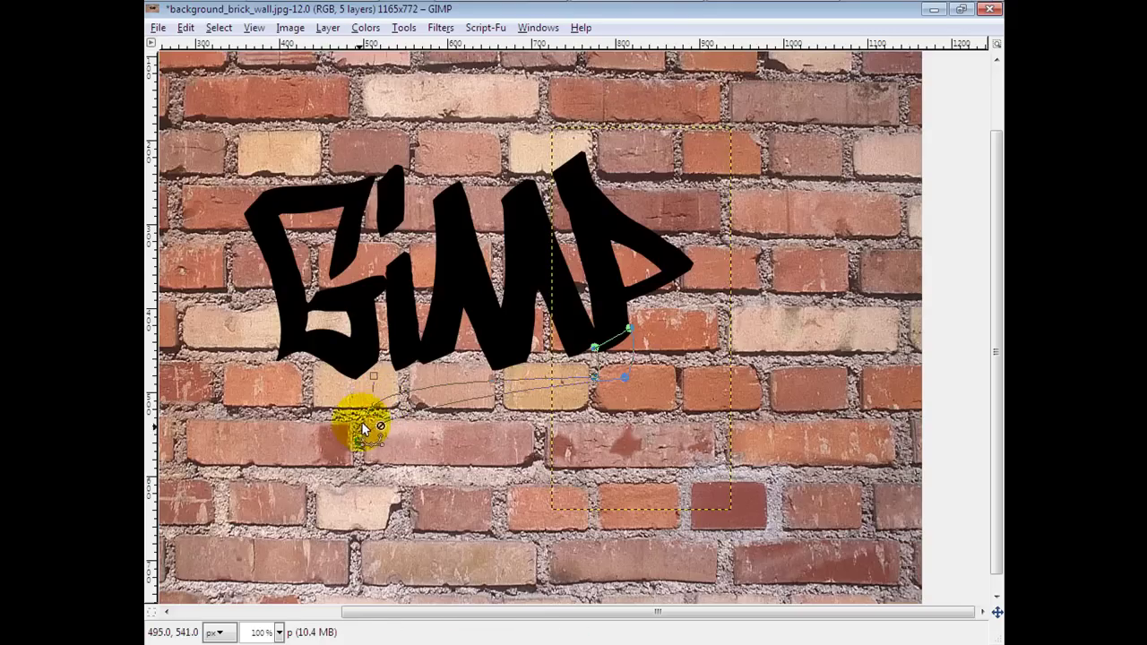
click(357, 441)
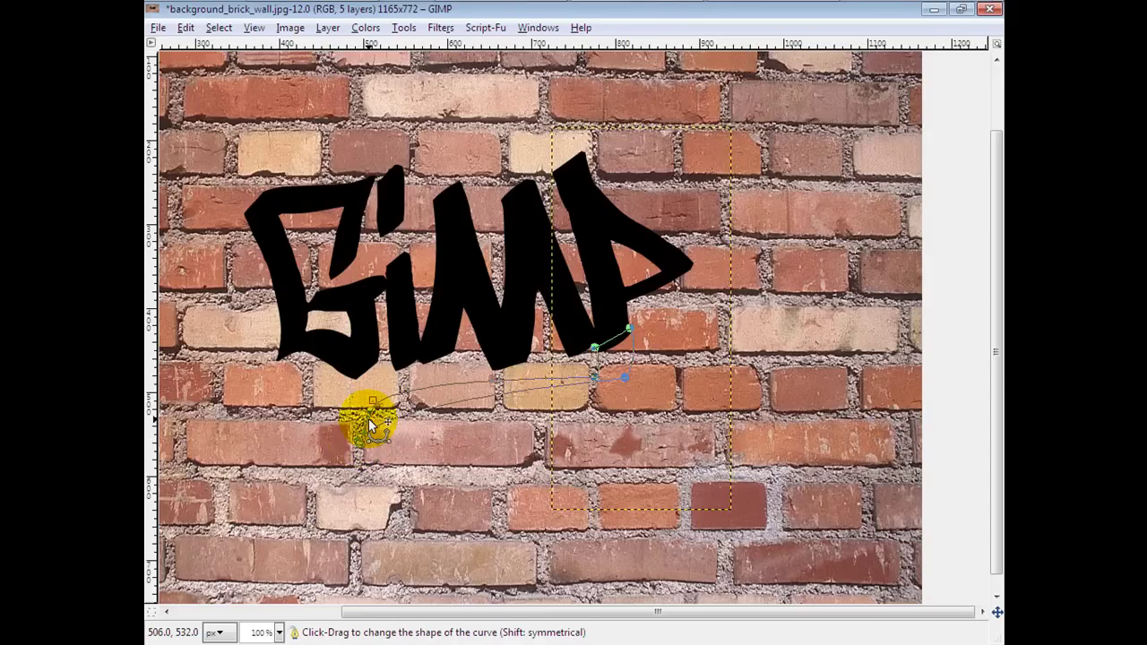
key(Return)
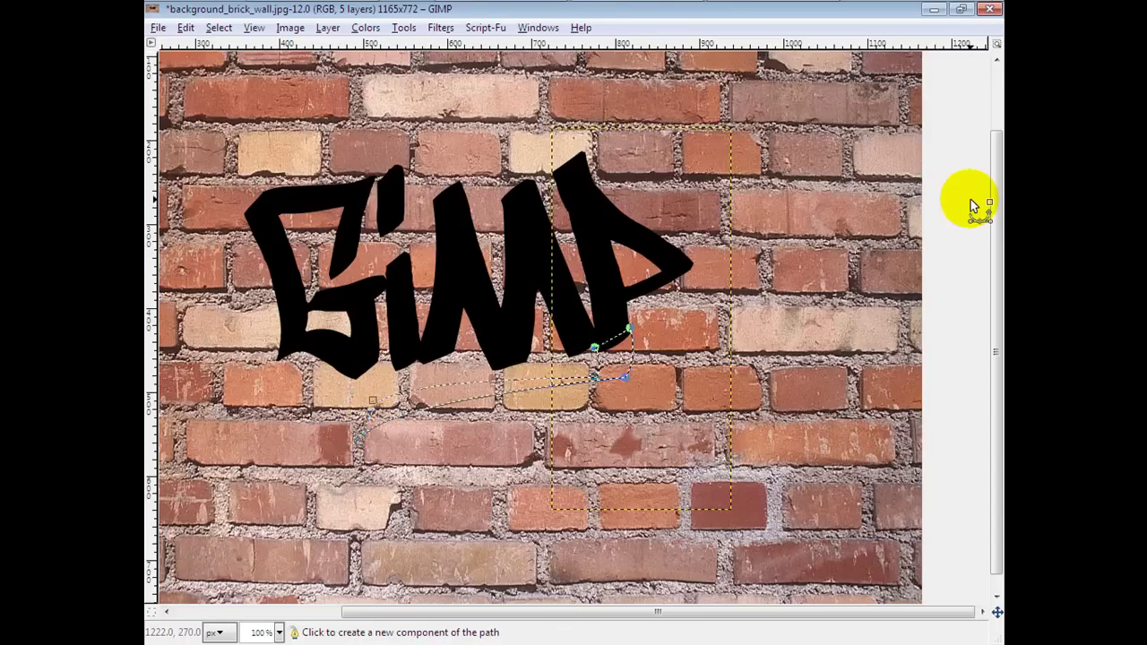
Add a new transparent 1165 × 772 px layer above the letters and bucket-fill the tail selection with black.
key(ctrl+b)
click(404, 28)
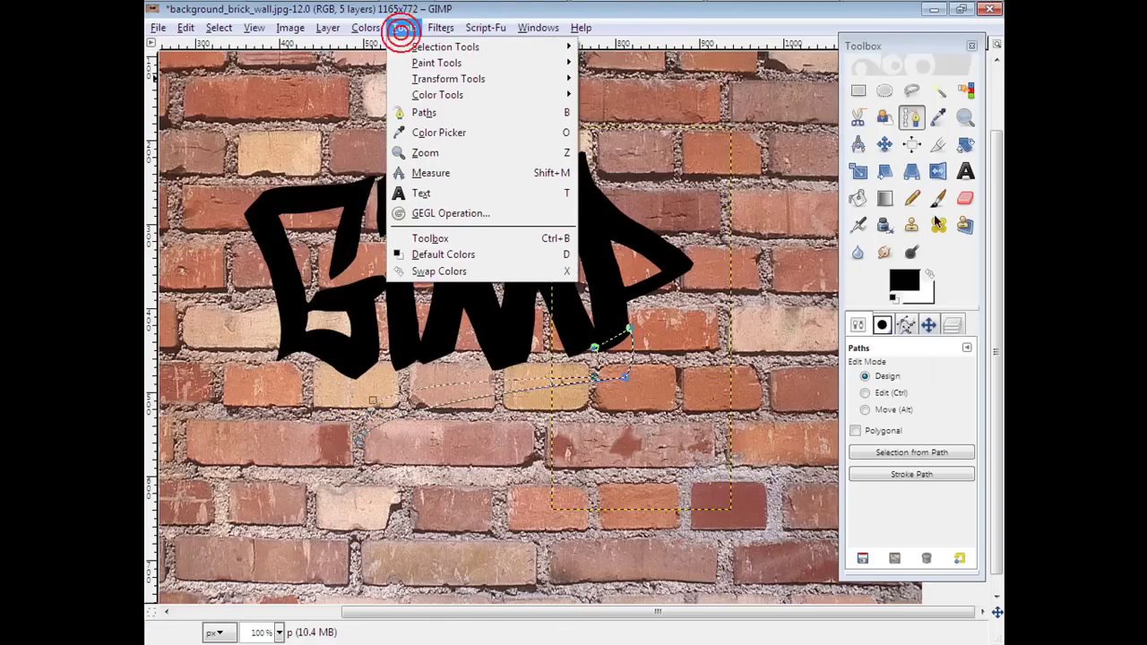
click(914, 45)
drag(914, 45, 920, 43)
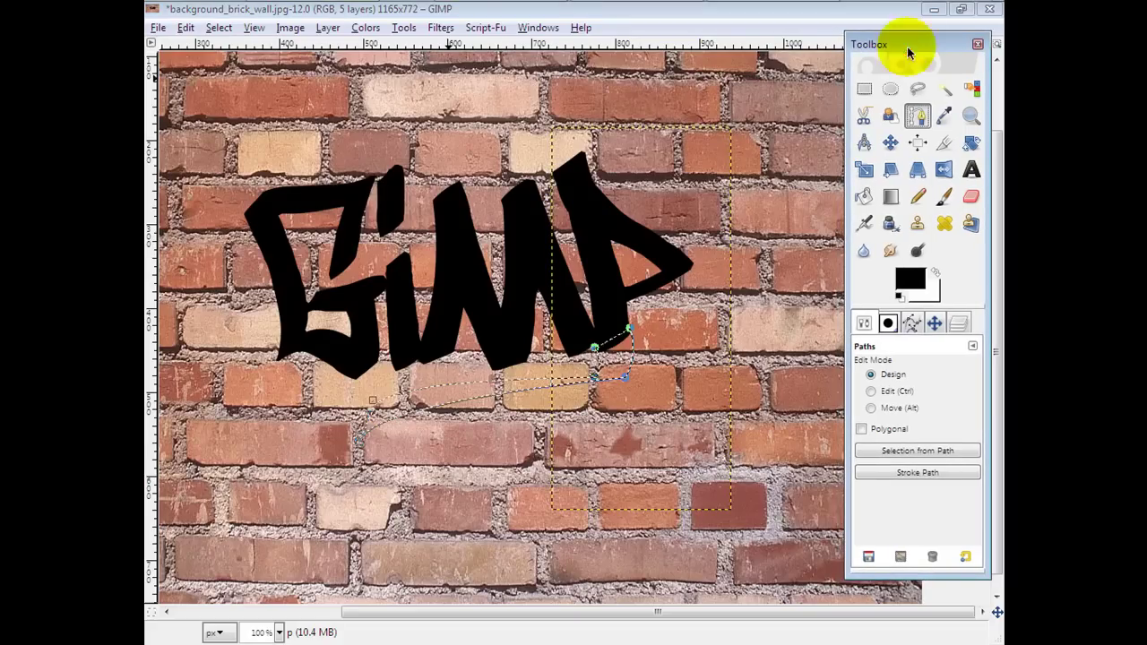
click(887, 325)
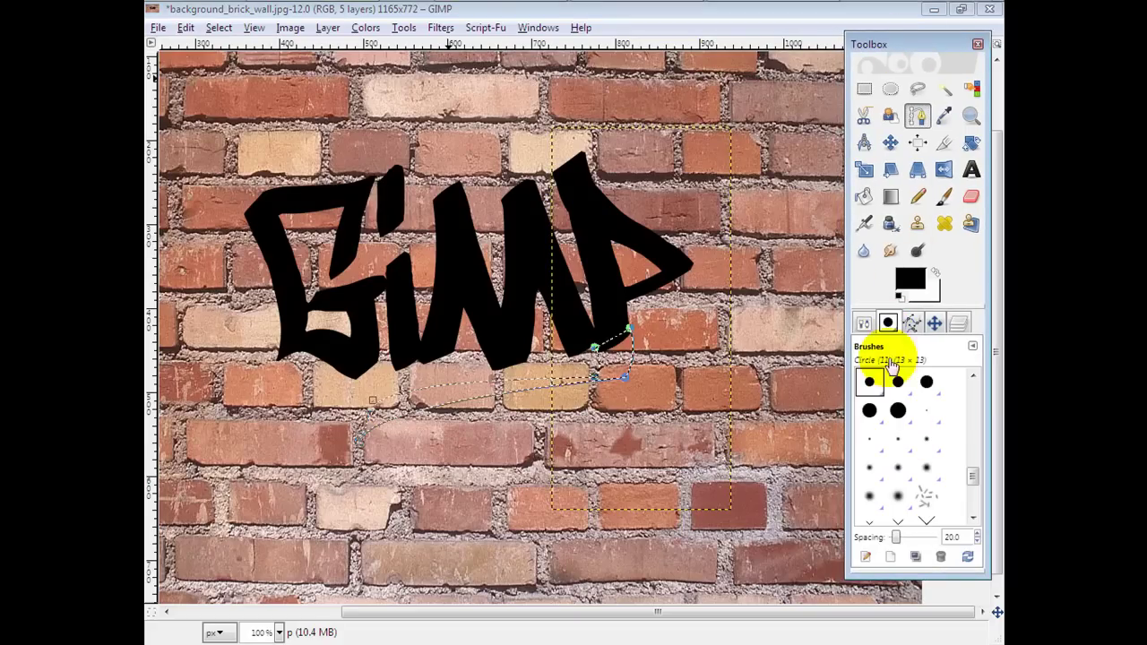
click(960, 323)
click(864, 557)
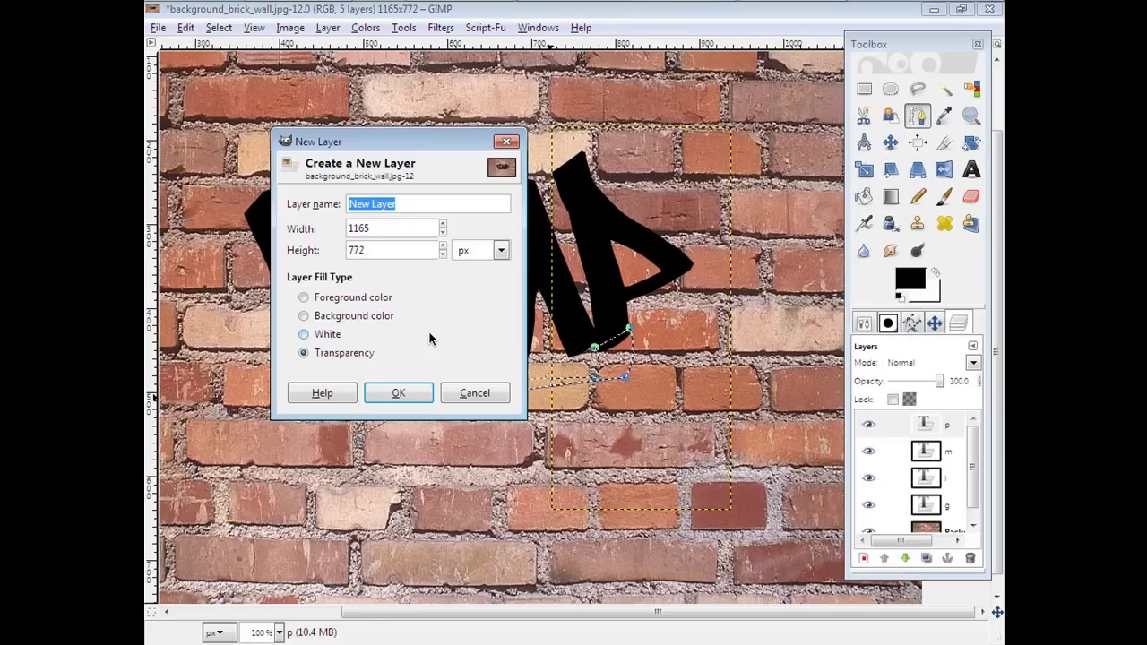
click(397, 392)
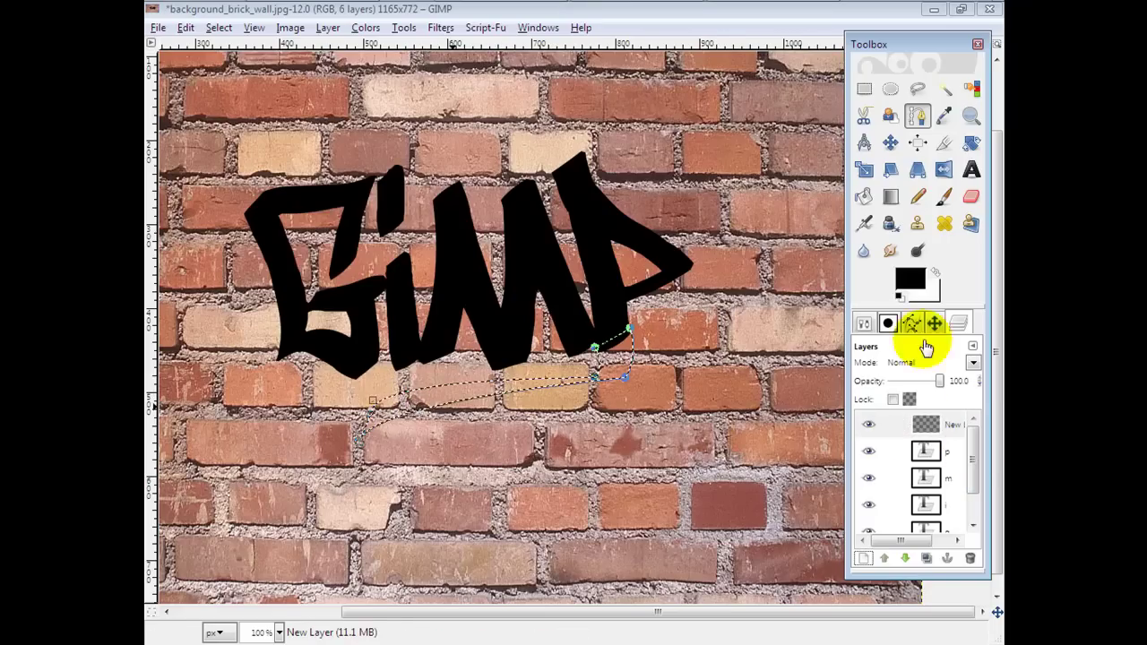
click(864, 195)
click(458, 386)
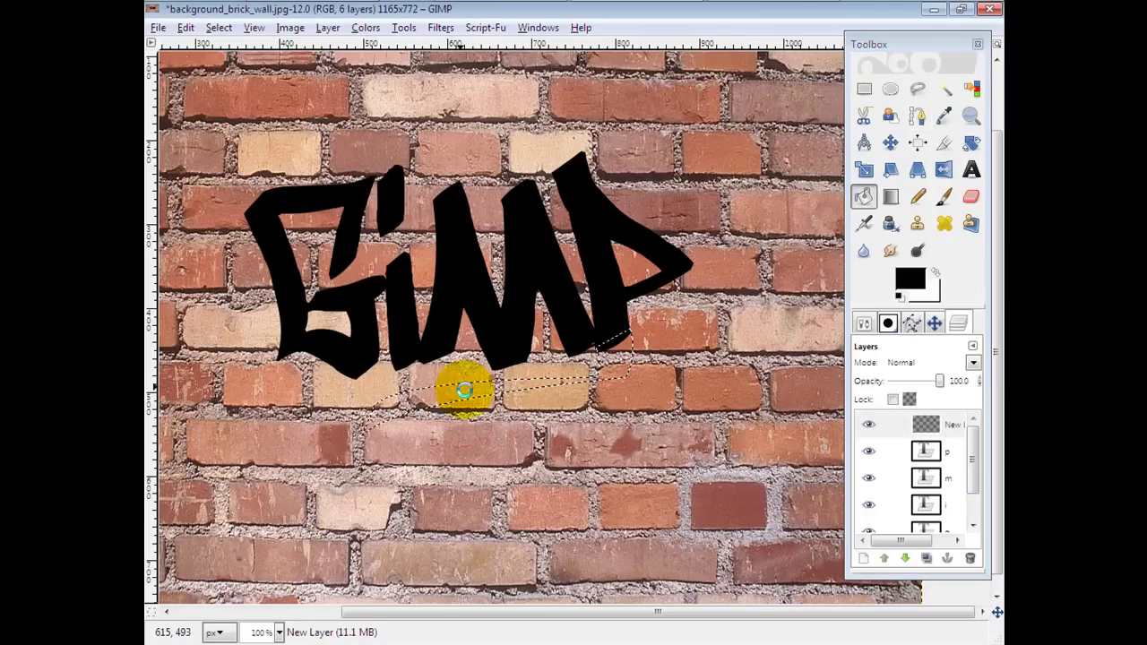
Fill the tail selection beneath the letters with black on the new layer.
click(464, 389)
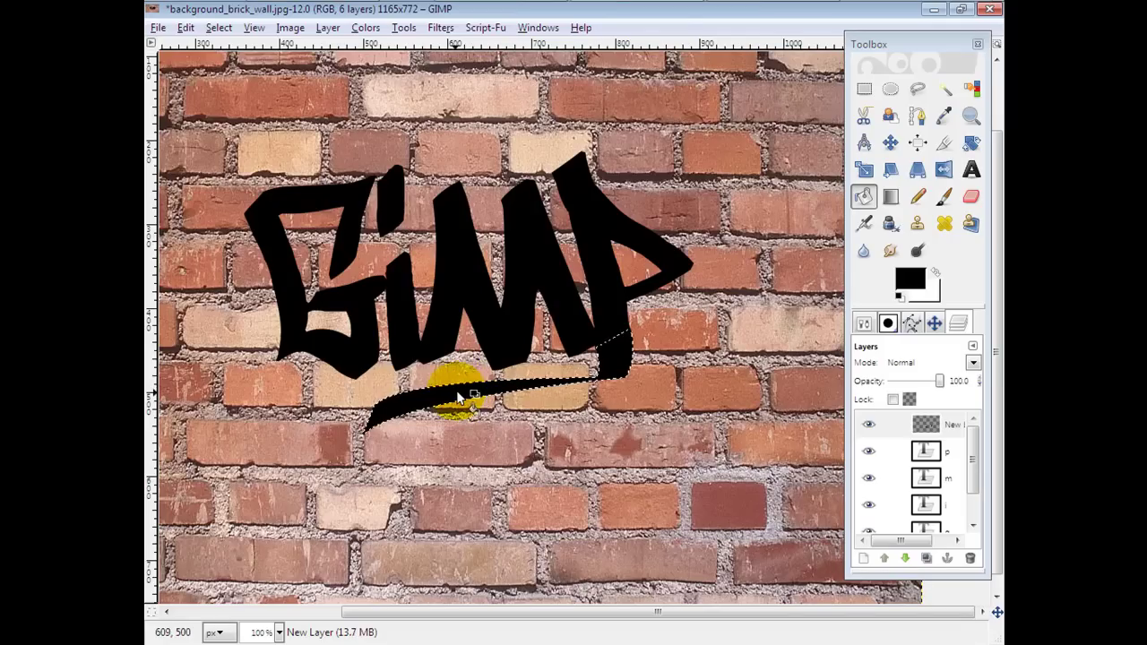
click(553, 392)
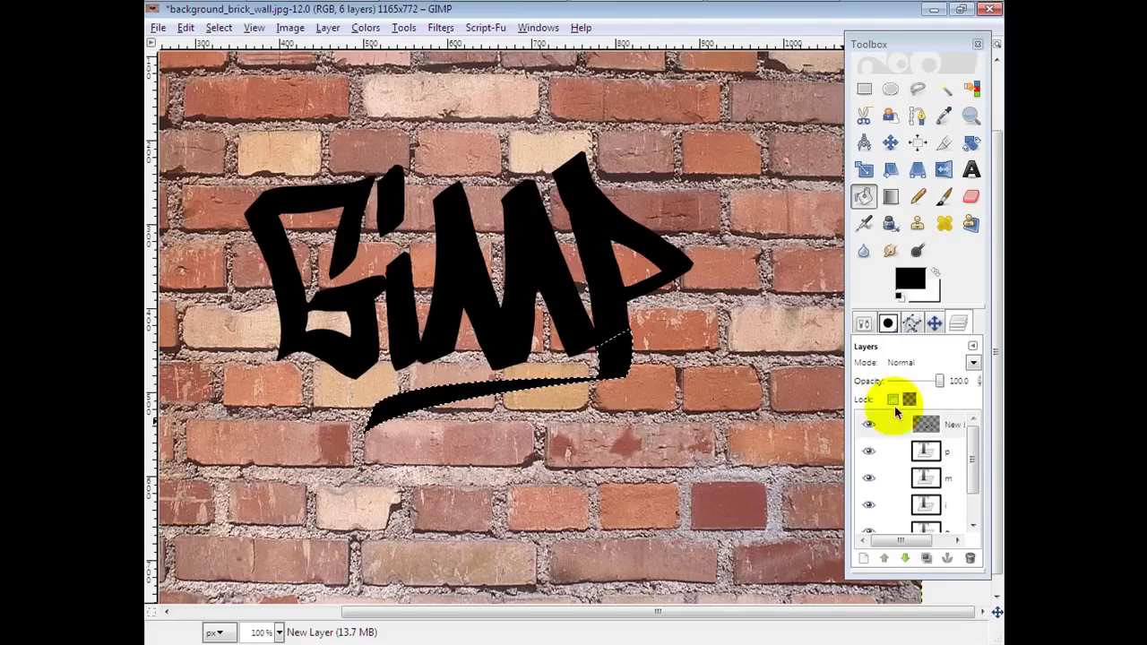
Merge the letter and tail layers into one, expanded as necessary, hiding the Background layer during the merge and showing it again.
drag(973, 441, 973, 484)
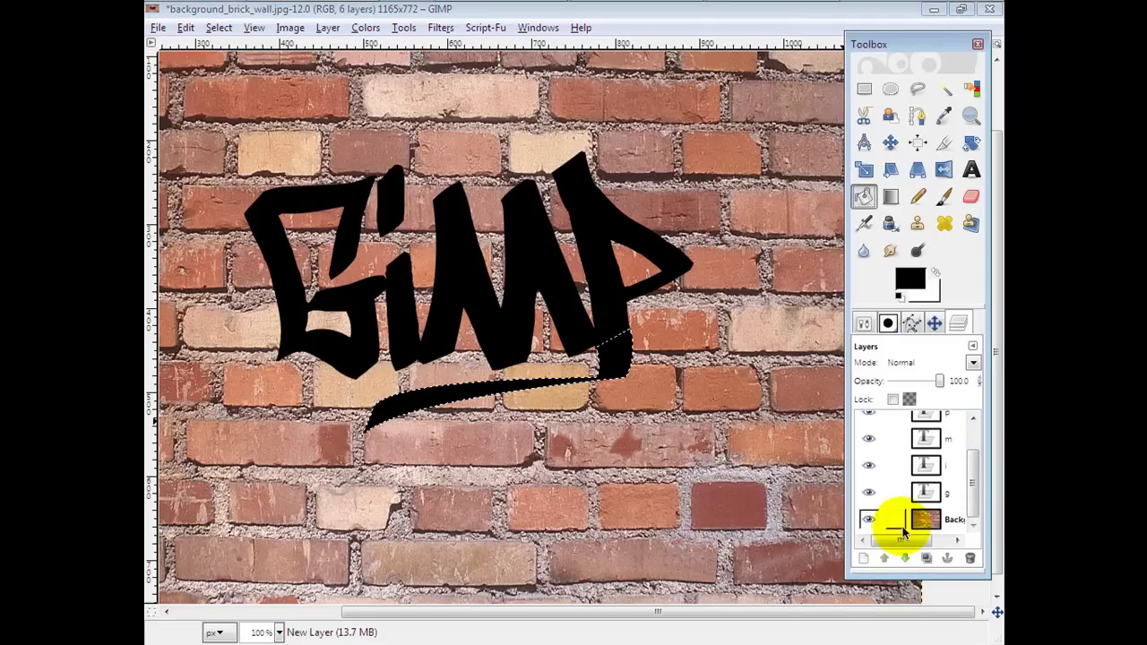
click(867, 519)
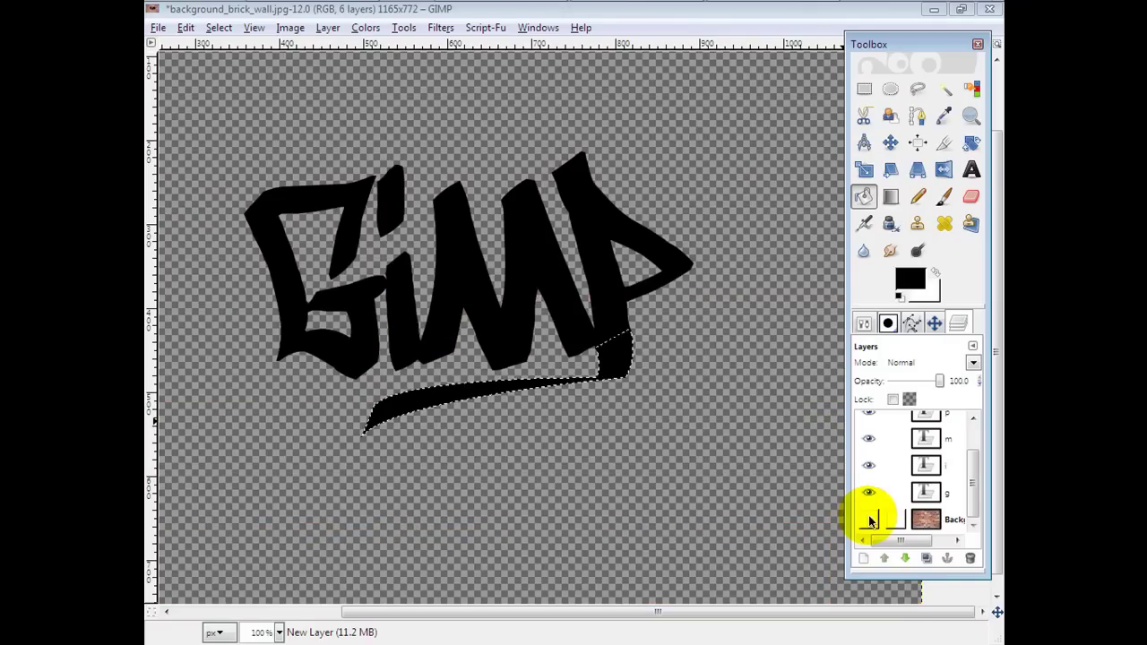
click(289, 28)
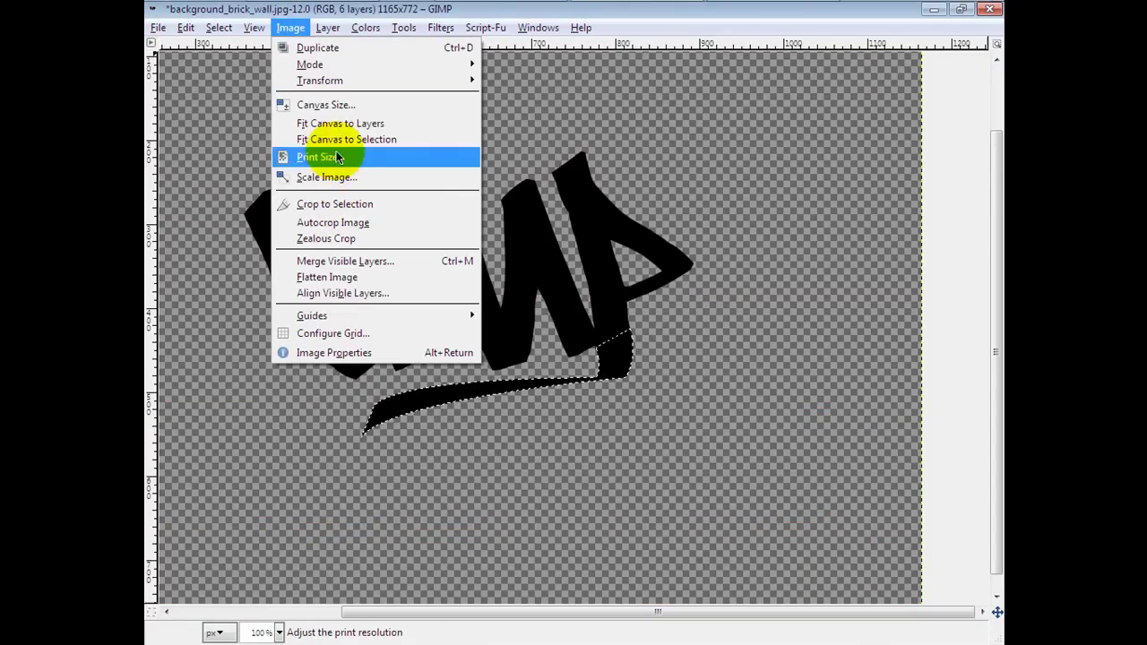
click(376, 261)
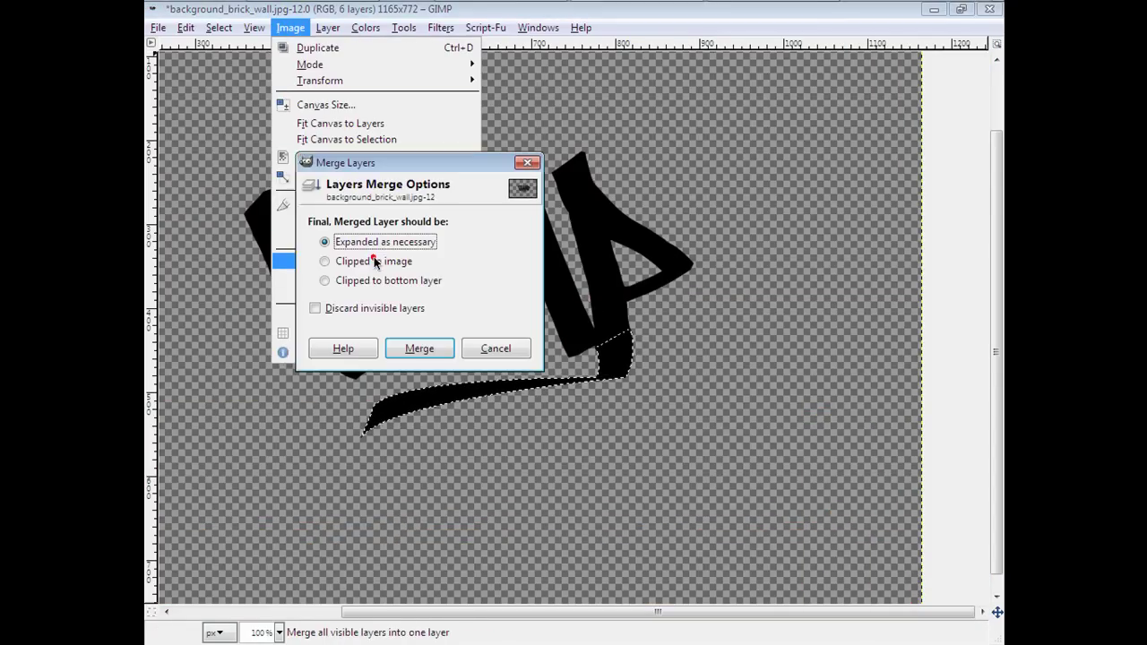
click(417, 348)
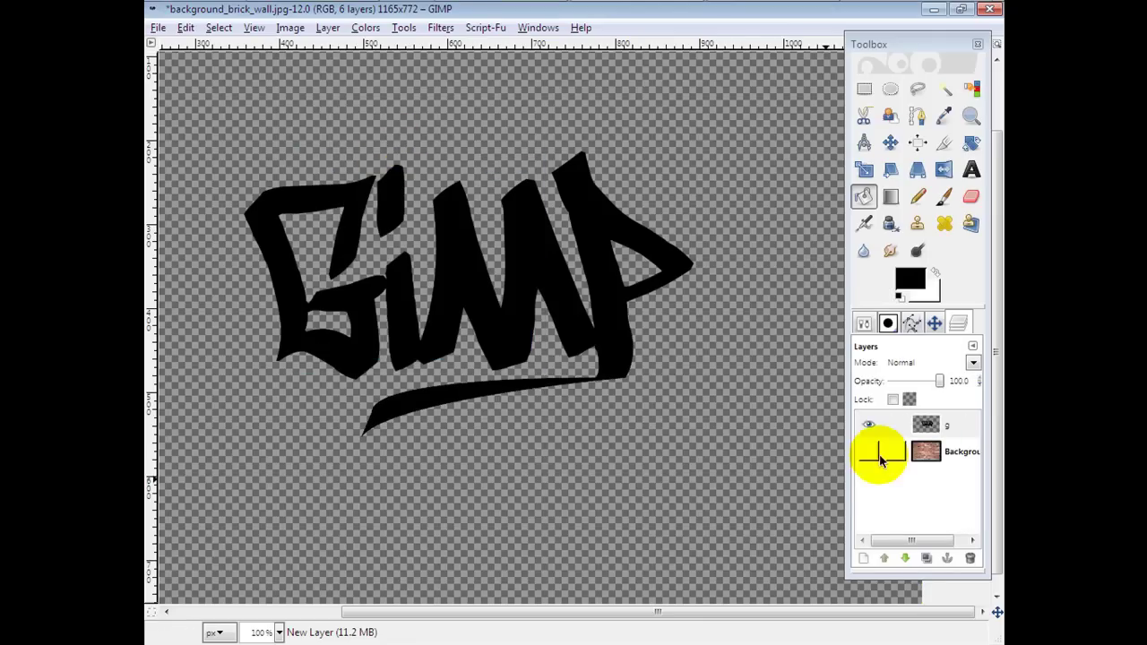
click(869, 452)
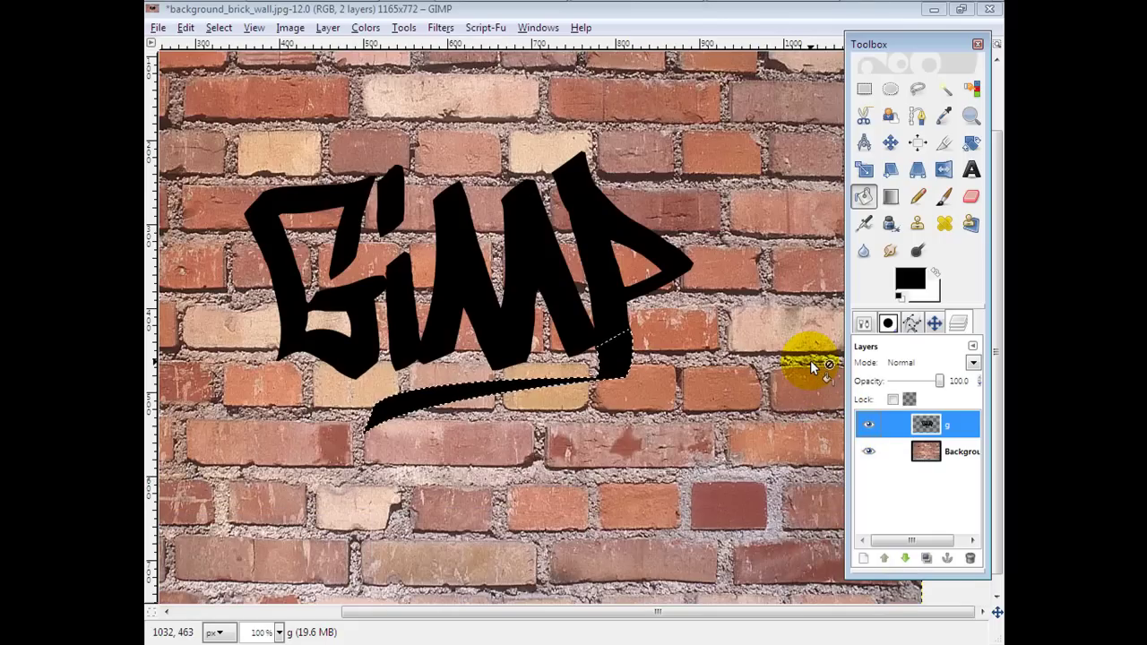
click(811, 368)
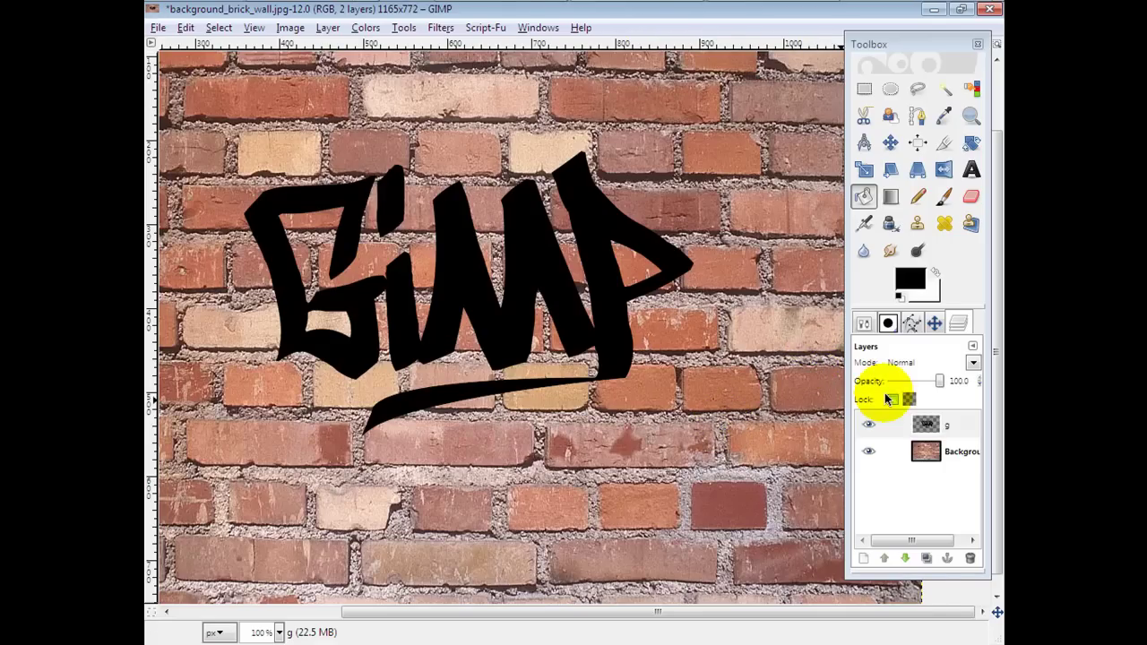
Convert the merged lettering layer's alpha to a selection and add a new transparent 1165 × 772 px layer.
right_click(926, 425)
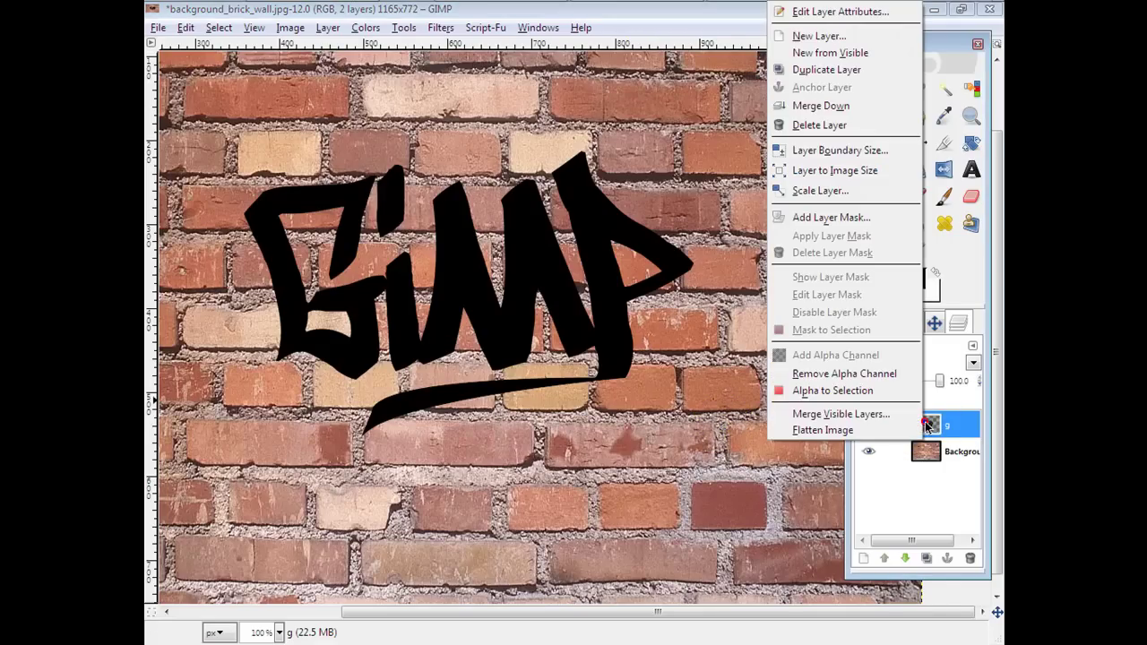
click(862, 394)
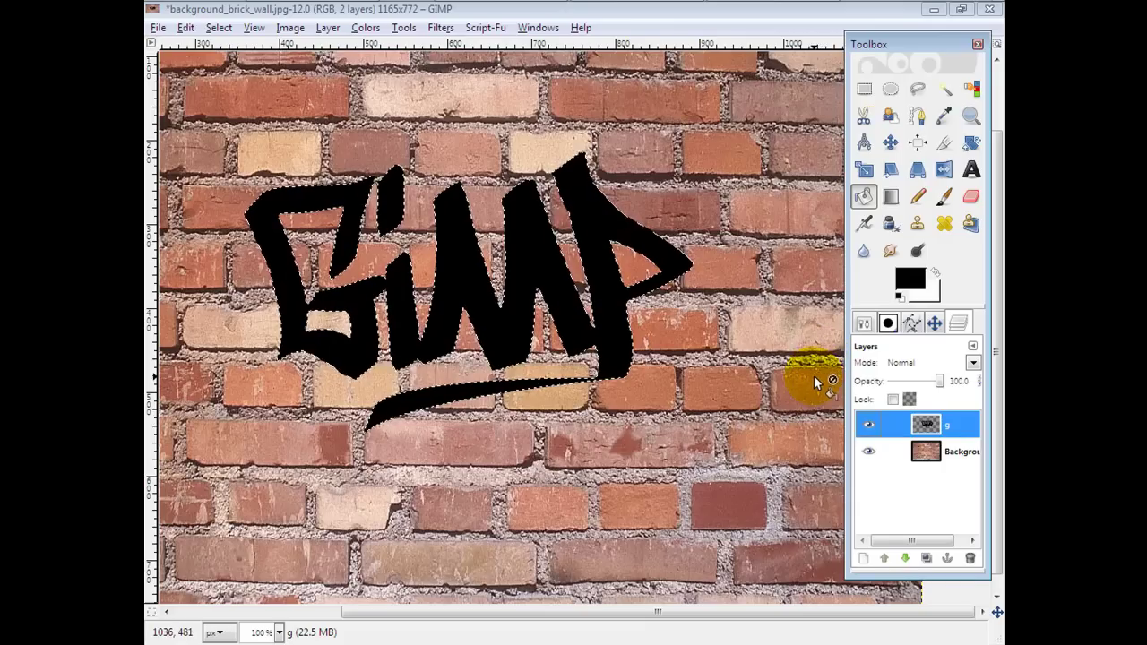
click(864, 558)
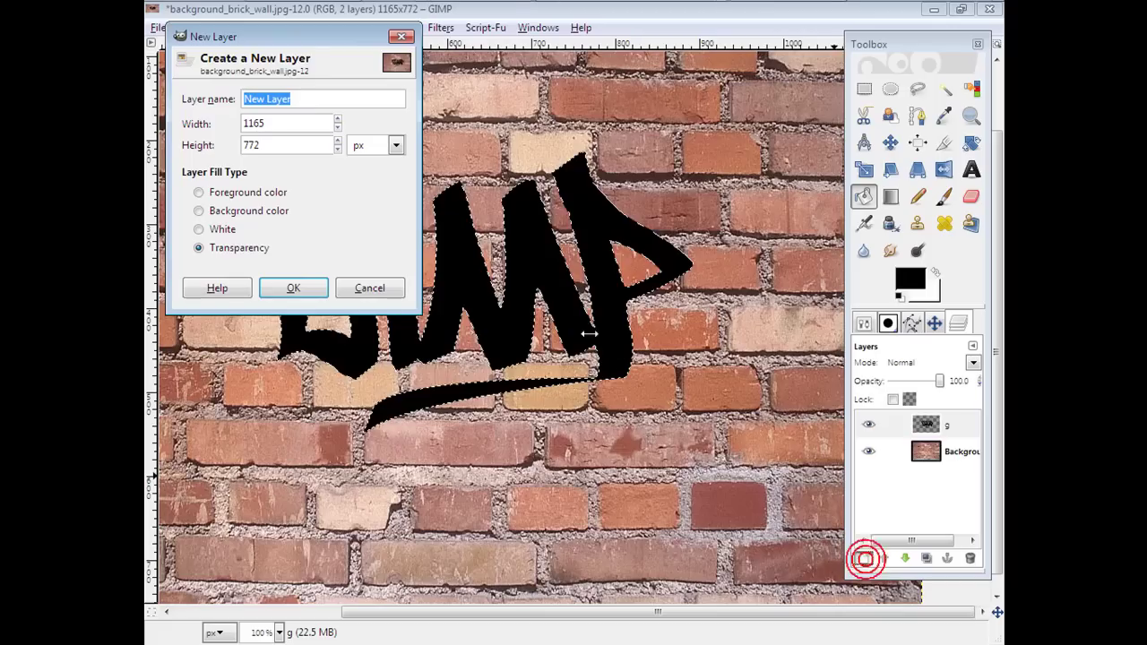
click(308, 288)
Reorder the layers so the merged lettering sits above the new transparent layer.
mouse_move(940, 427)
mouse_down()
mouse_move(930, 468)
mouse_move(927, 415)
mouse_up()
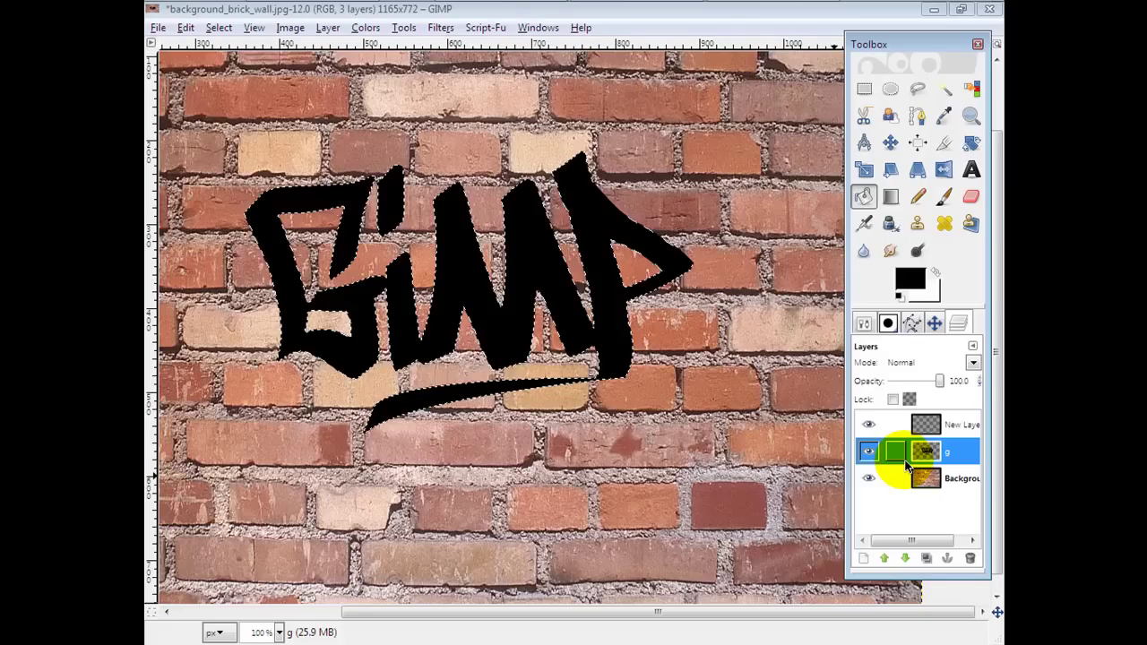
drag(907, 464, 935, 421)
click(926, 426)
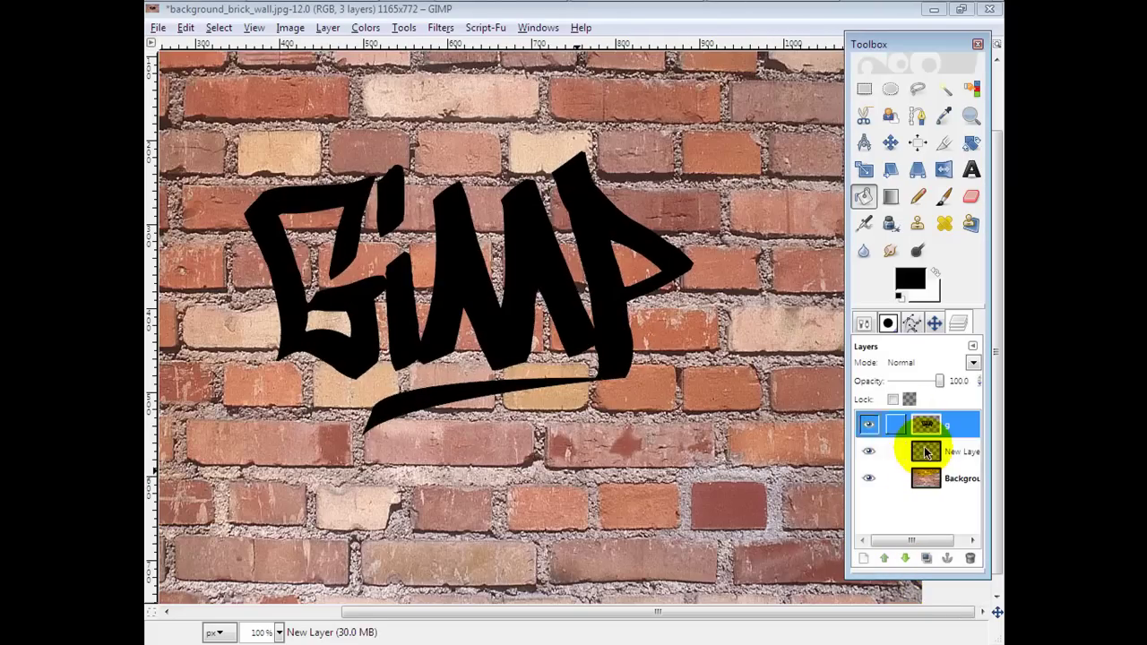
drag(927, 423, 932, 456)
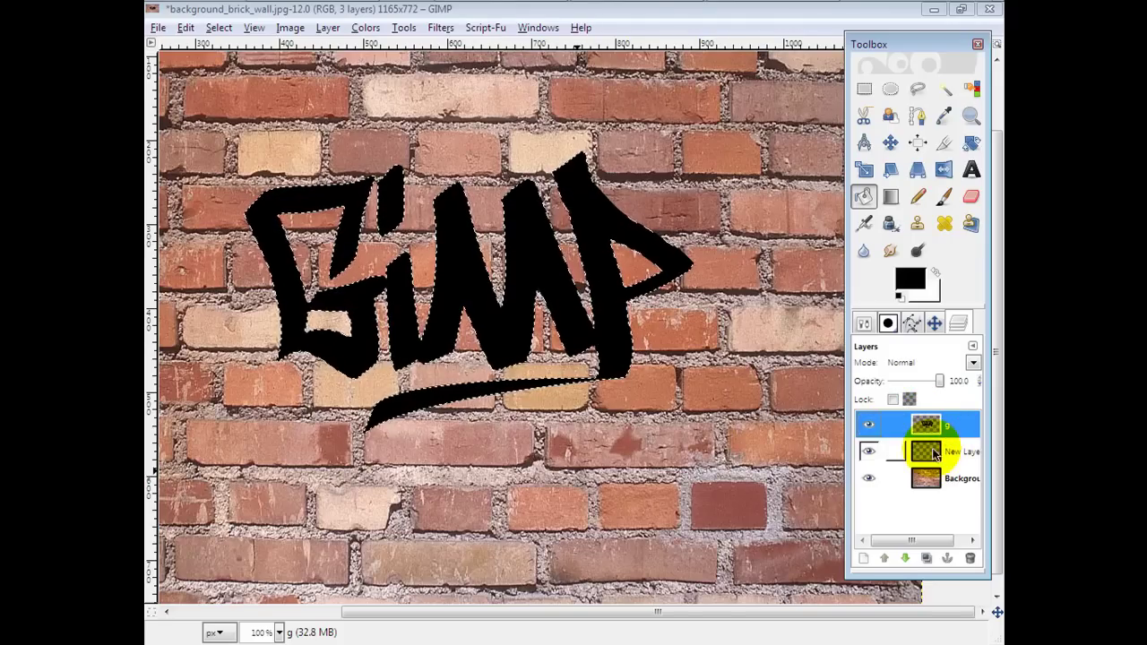
Make the transparent layer active and grow the lettering selection by 20 pixels.
click(931, 455)
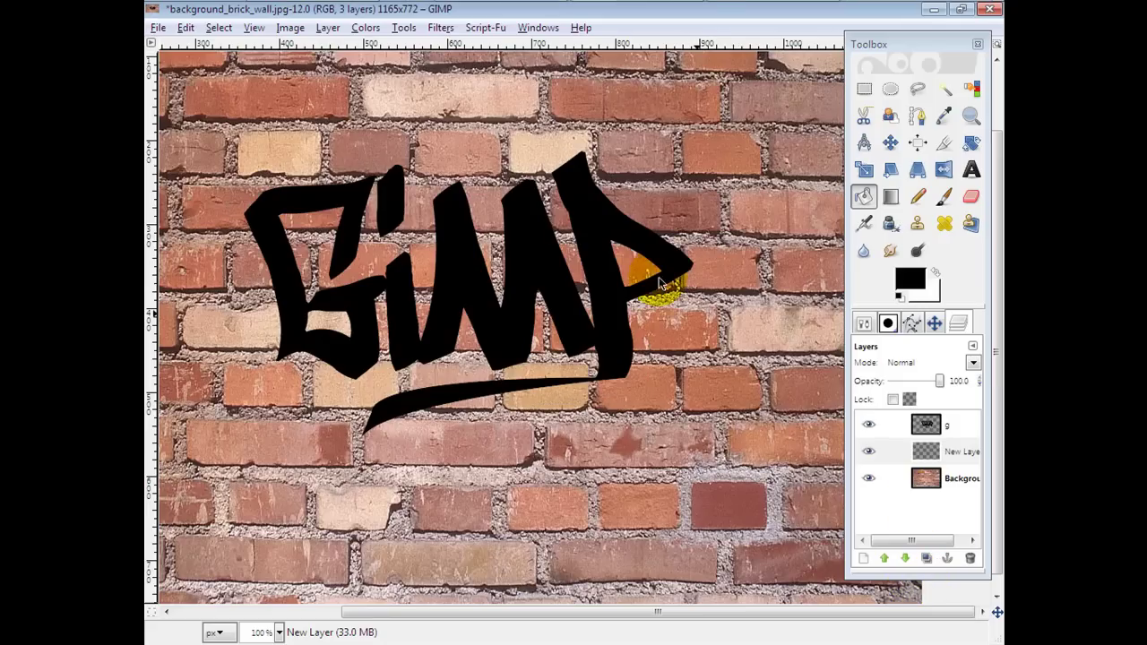
click(936, 448)
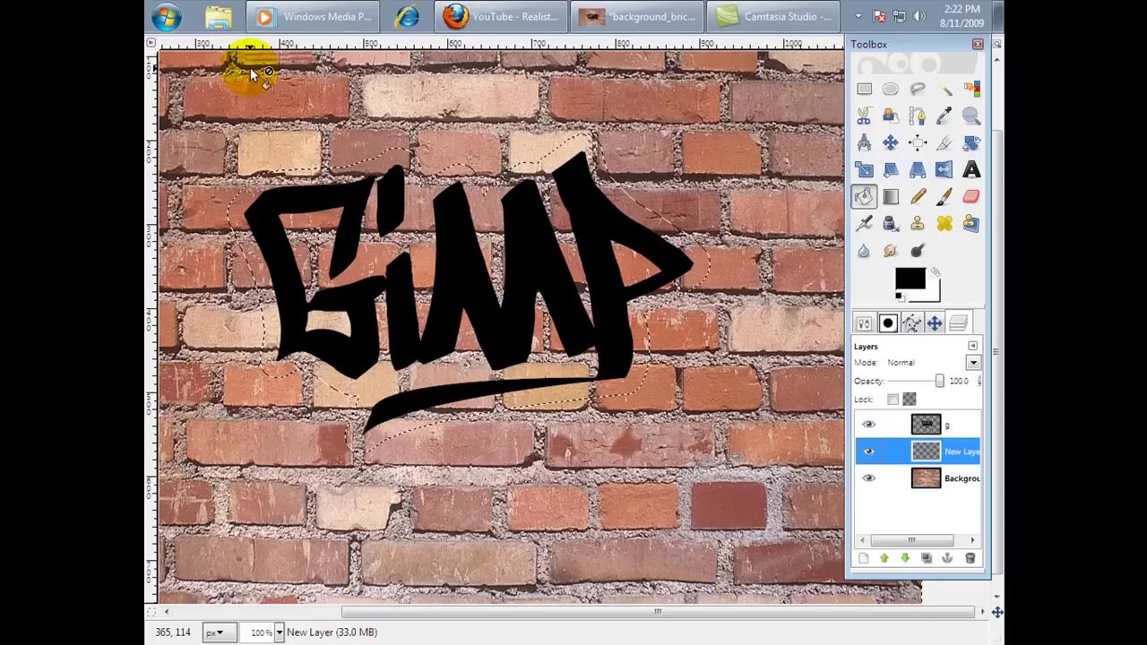
click(219, 27)
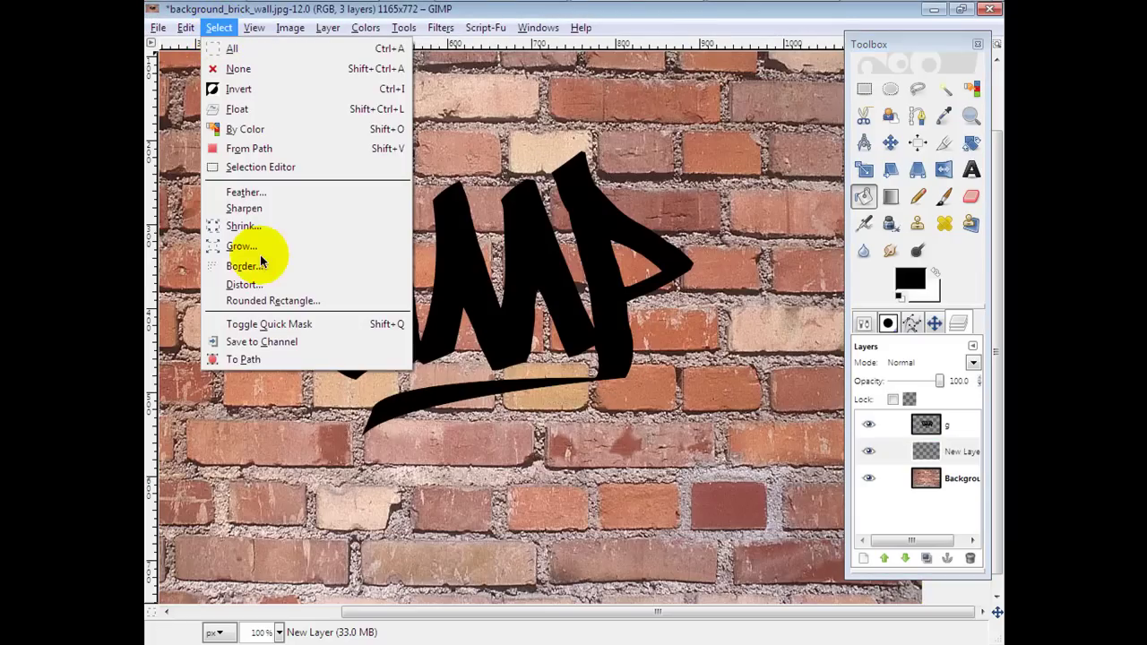
click(254, 147)
click(222, 28)
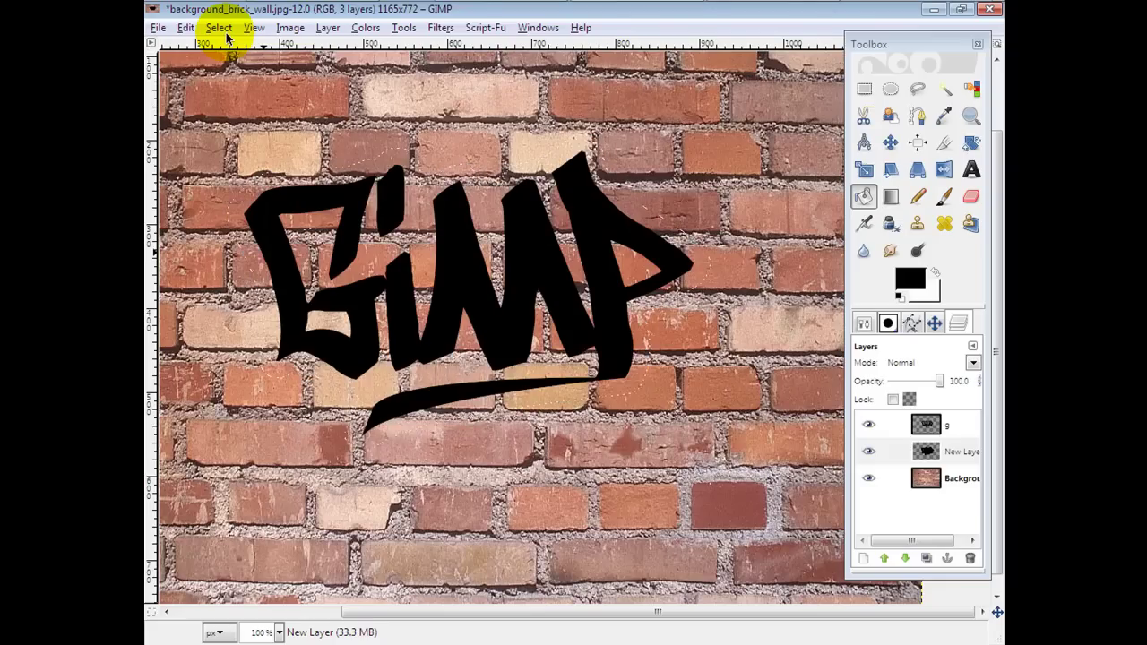
click(218, 30)
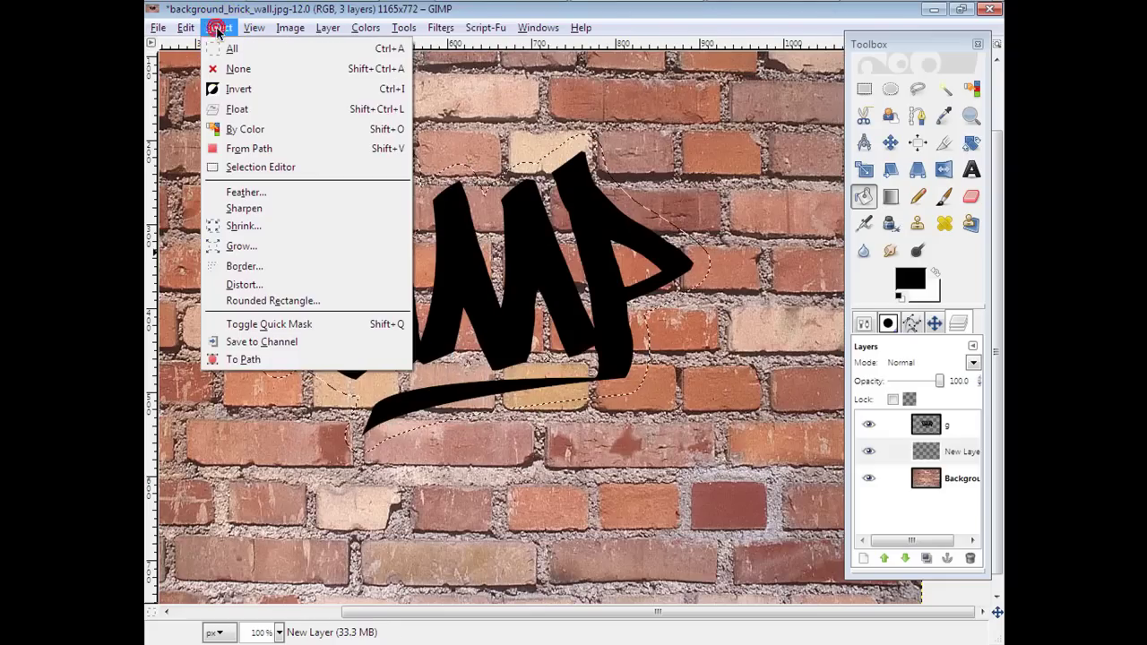
click(231, 247)
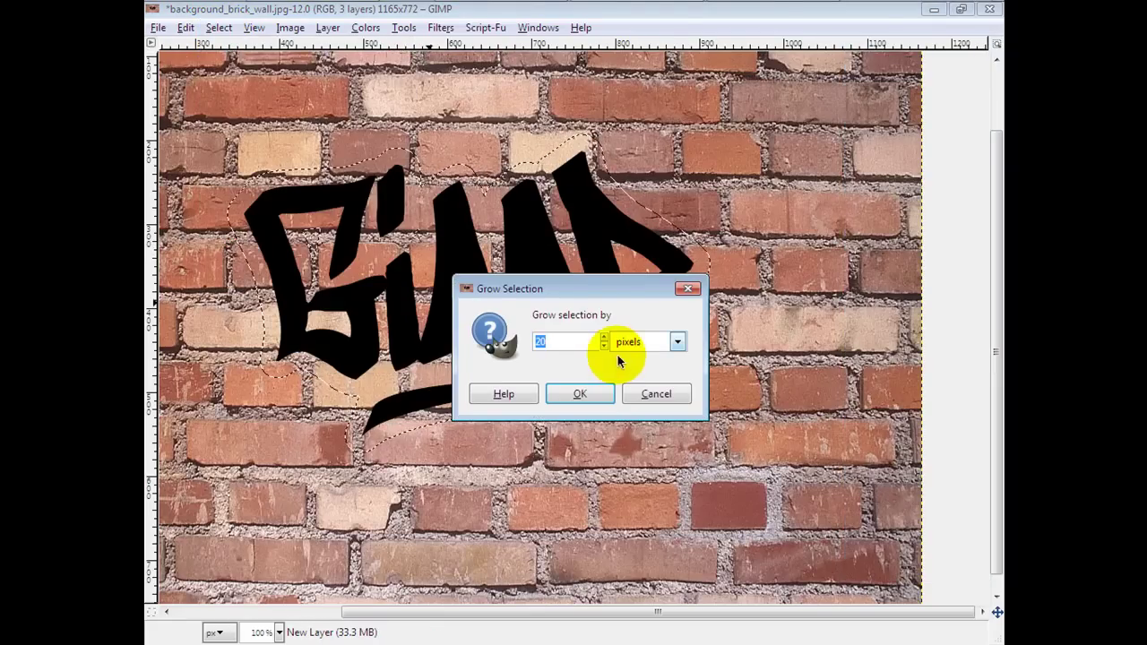
click(636, 393)
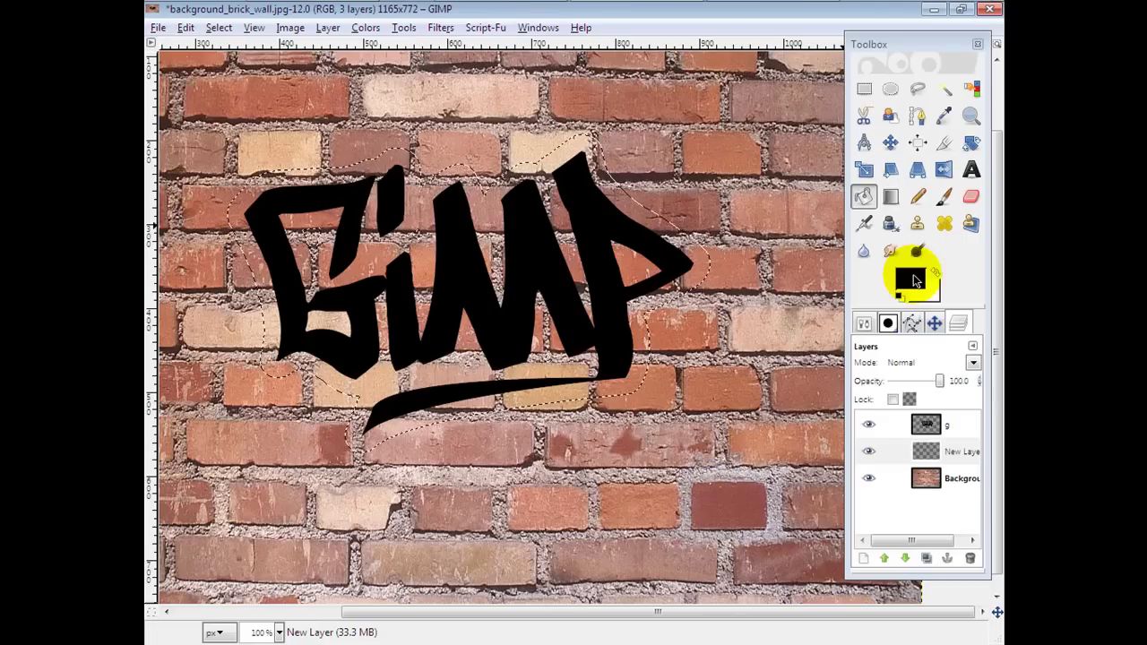
Set the foreground color to pink f336c4 and the background color to magenta ed07cf.
click(910, 280)
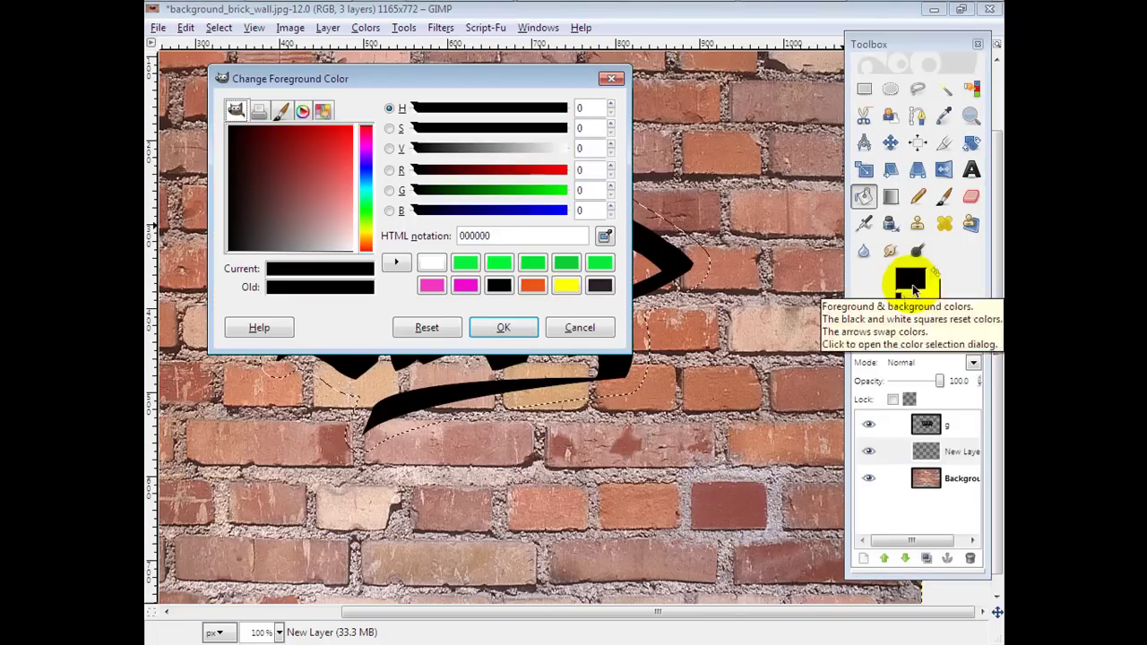
click(438, 287)
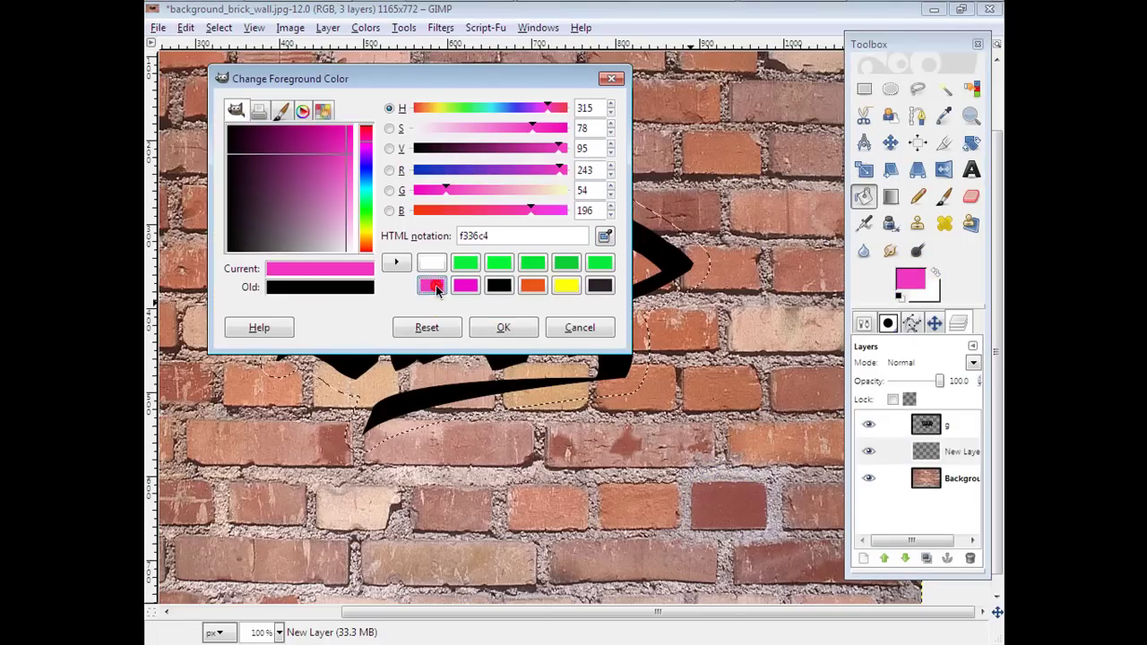
click(502, 327)
click(930, 300)
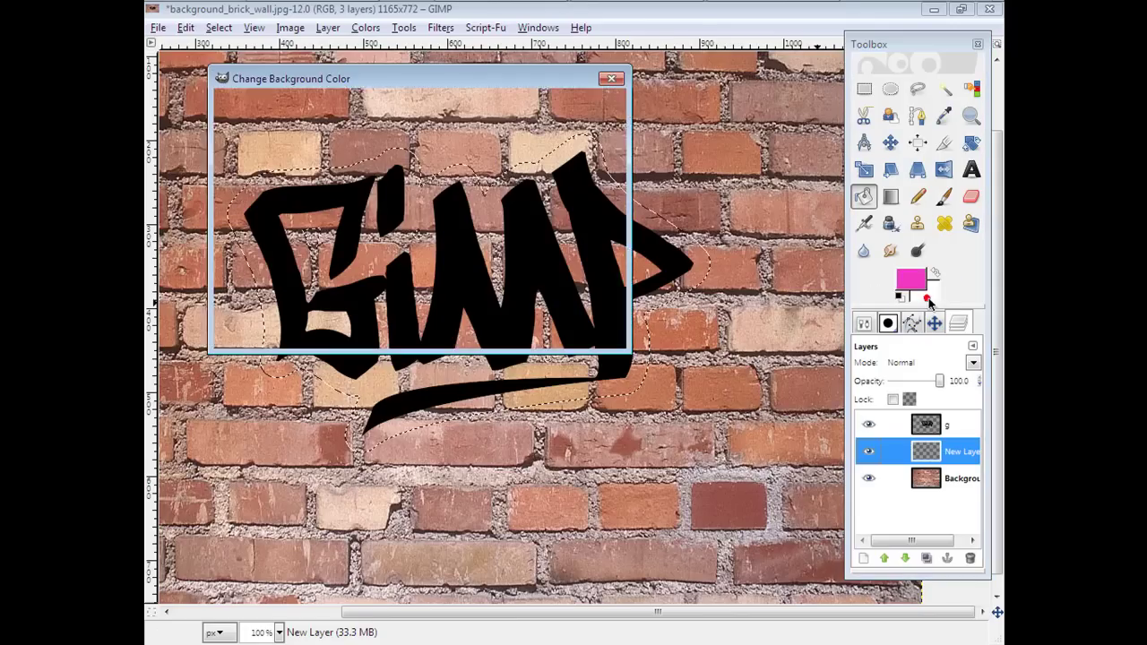
click(471, 289)
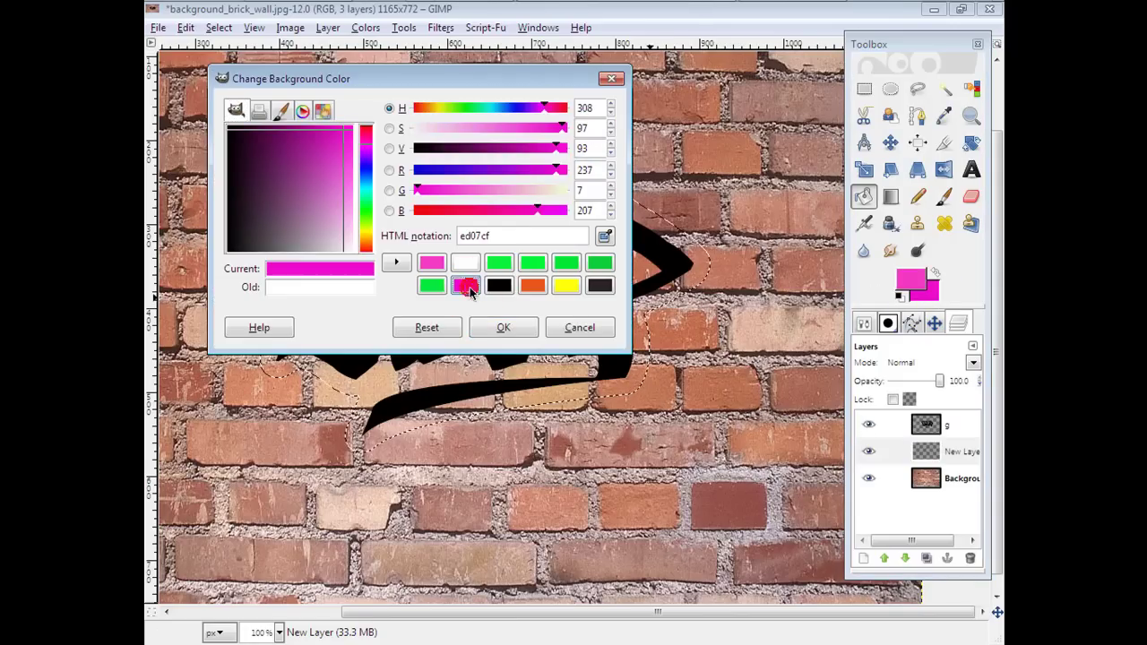
click(502, 327)
Try a vertical gradient across the grown selection with the Blend tool and undo the fill.
click(890, 197)
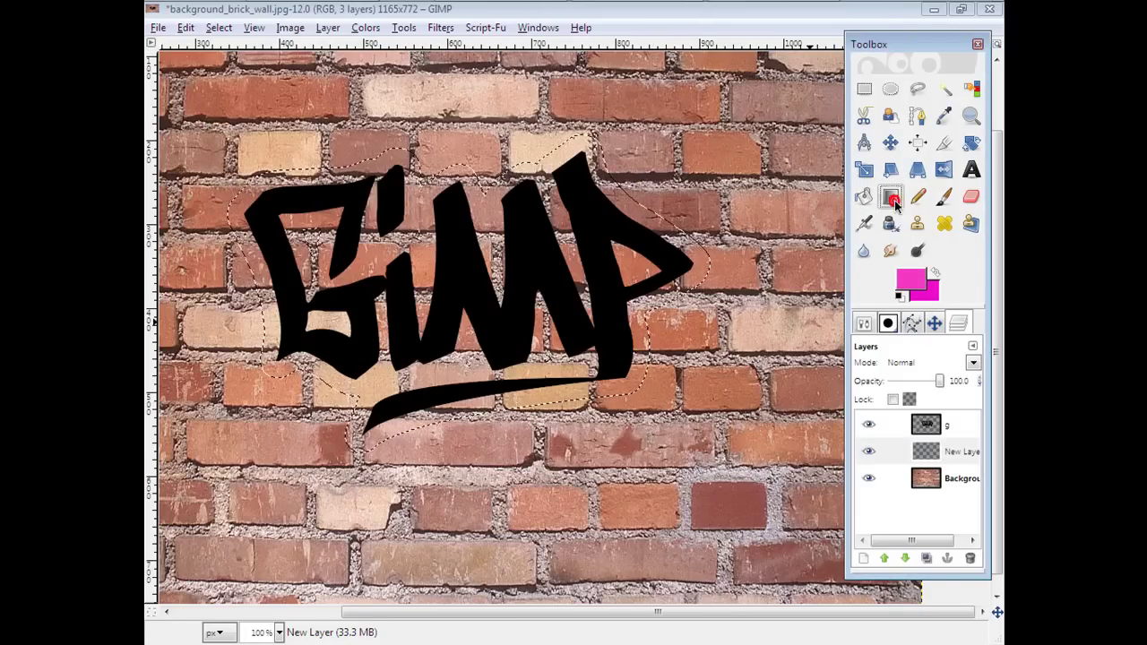
drag(447, 167, 457, 407)
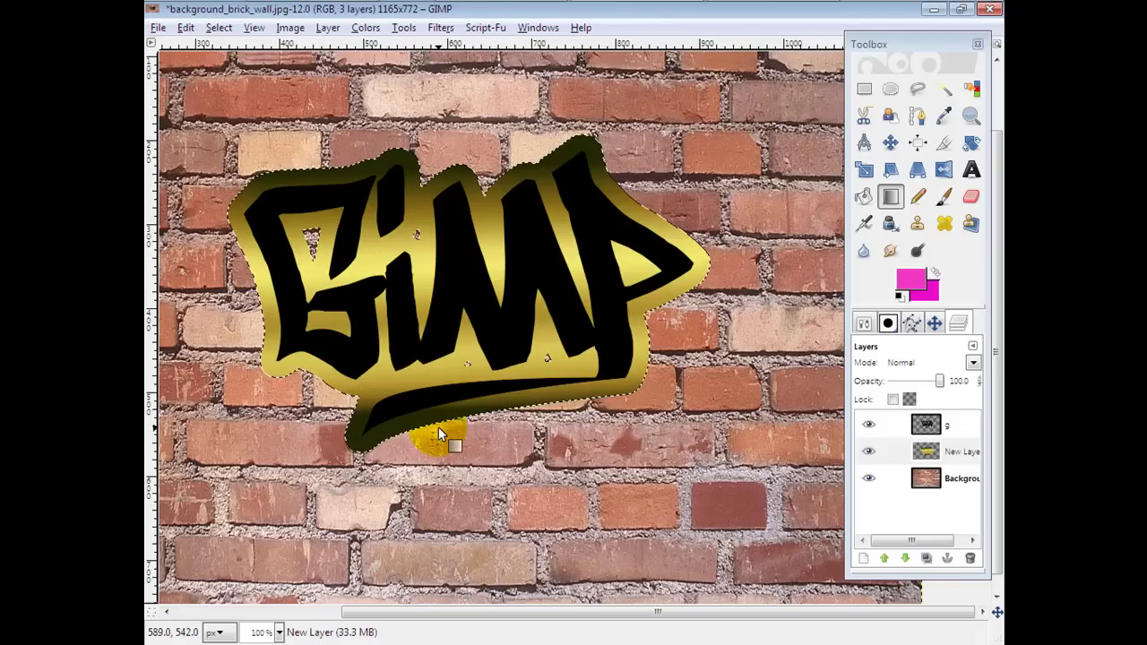
key(ctrl+z)
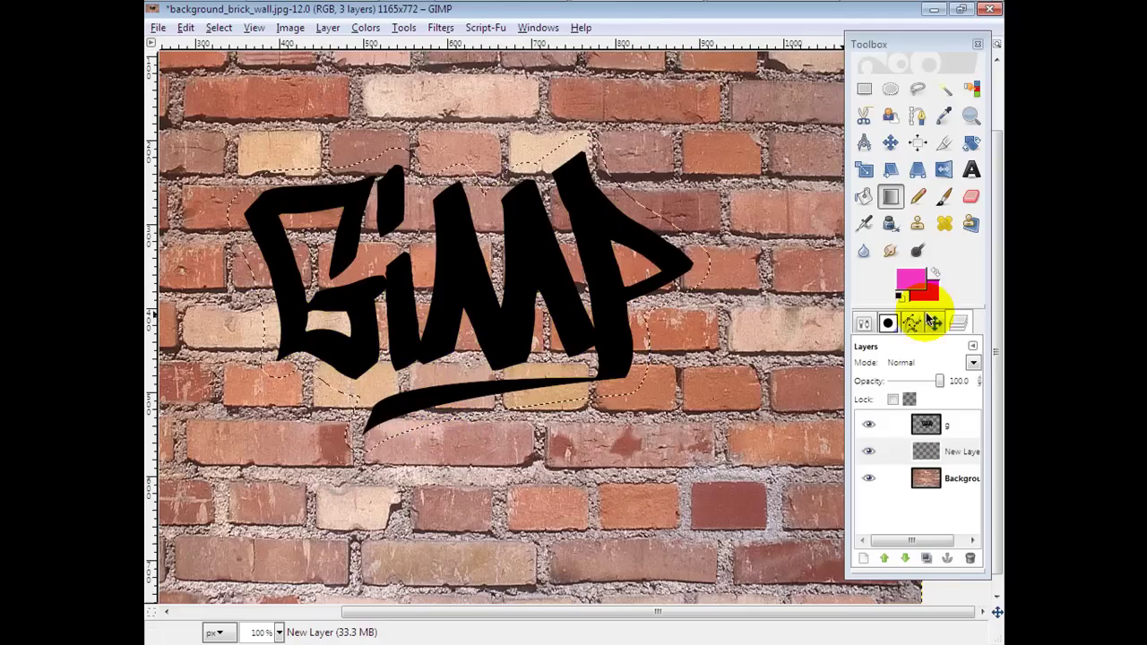
Choose the FG to BG (RGB) gradient and apply it from the top of the grown selection down to the tail.
click(886, 322)
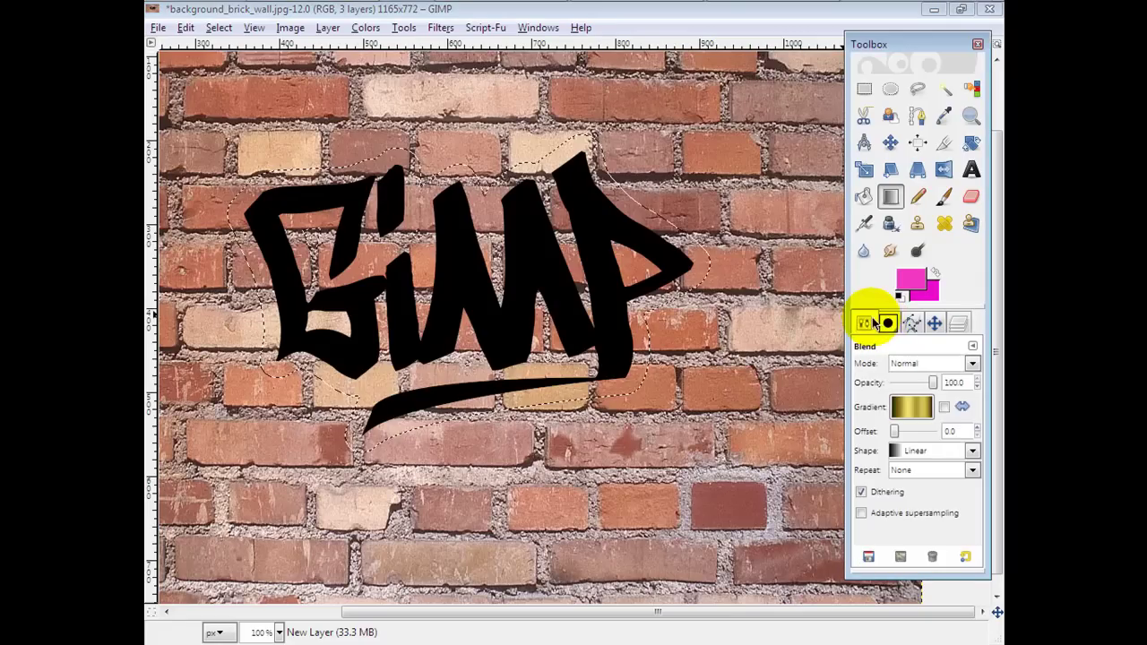
click(902, 407)
drag(925, 265, 907, 164)
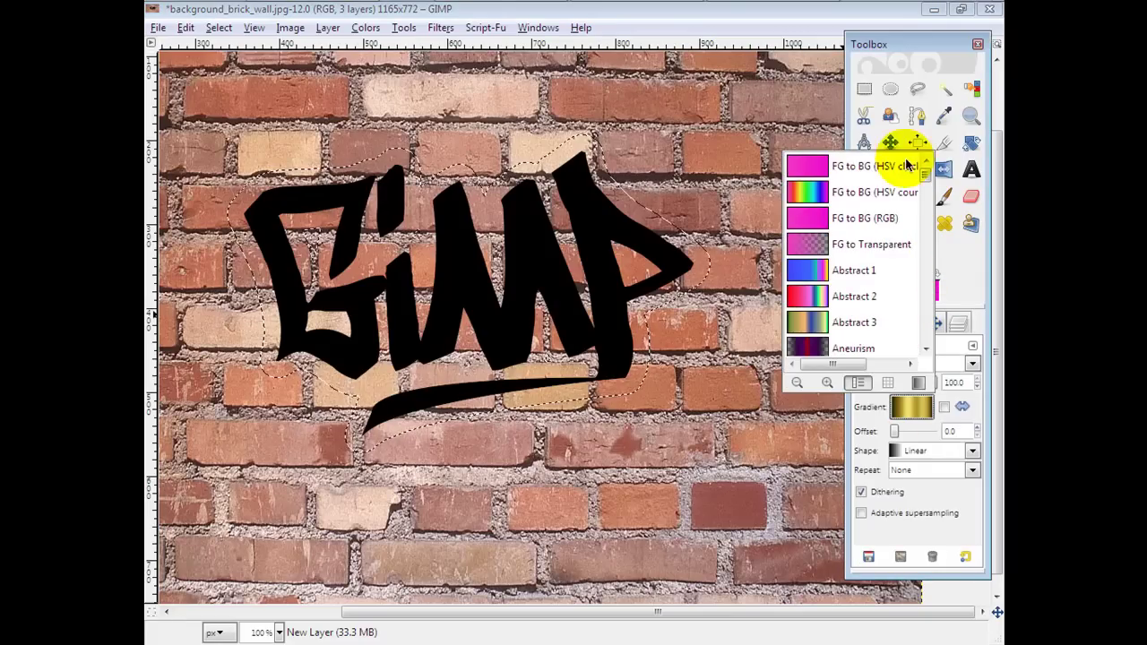
click(847, 224)
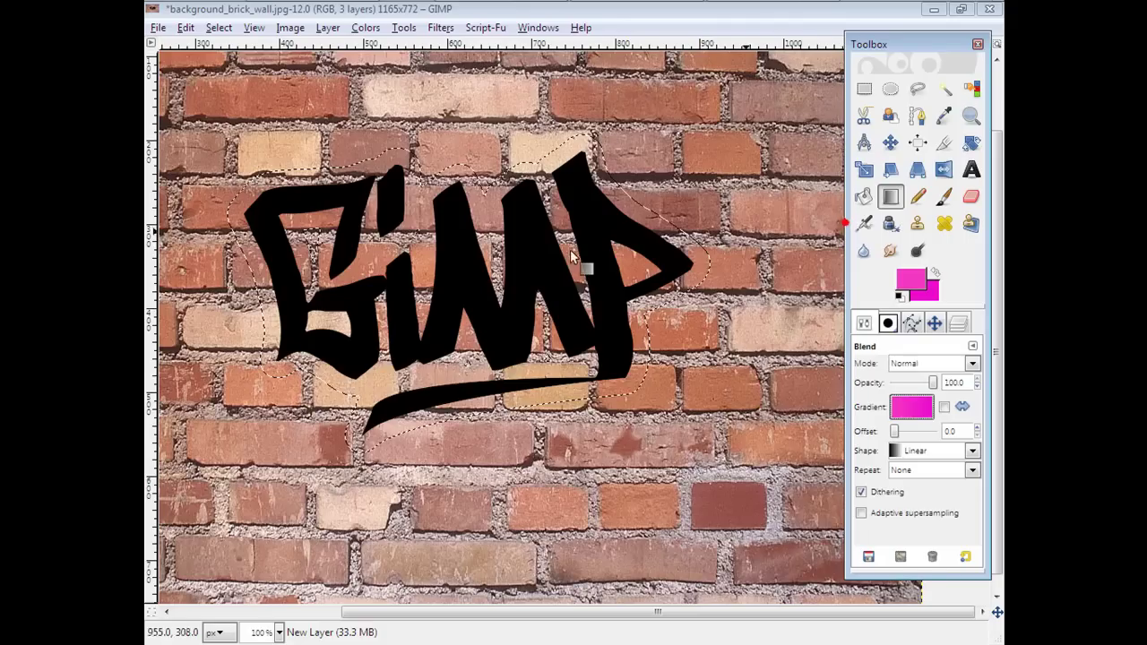
drag(473, 176, 464, 418)
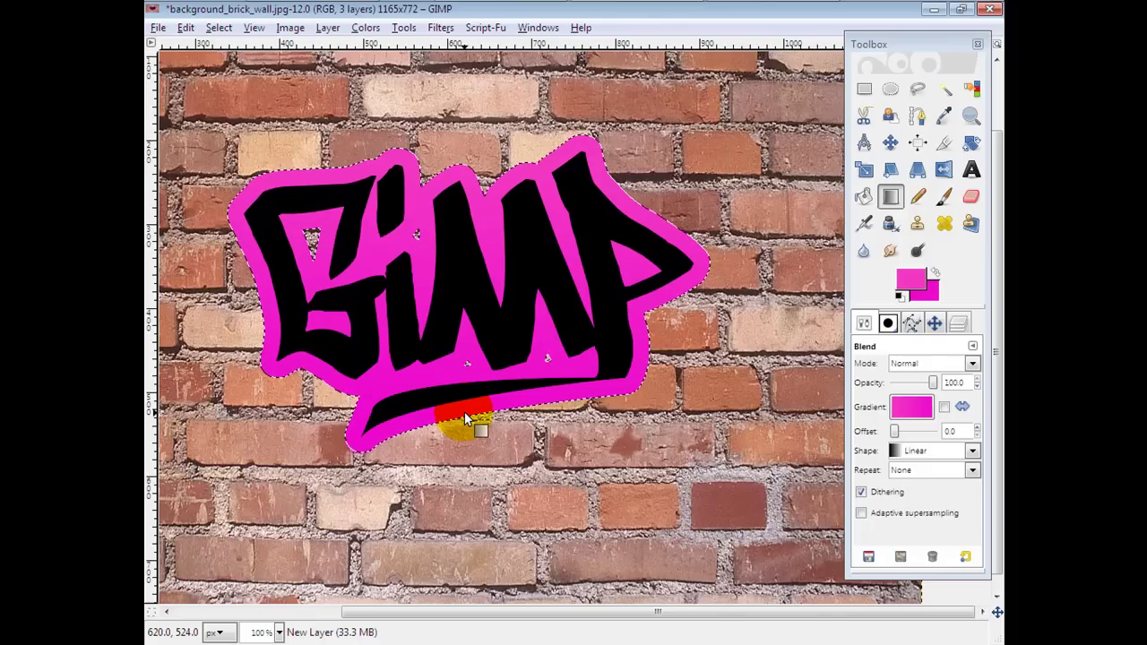
Clear the selection around the gradient-filled outline.
key(shift+ctrl+a)
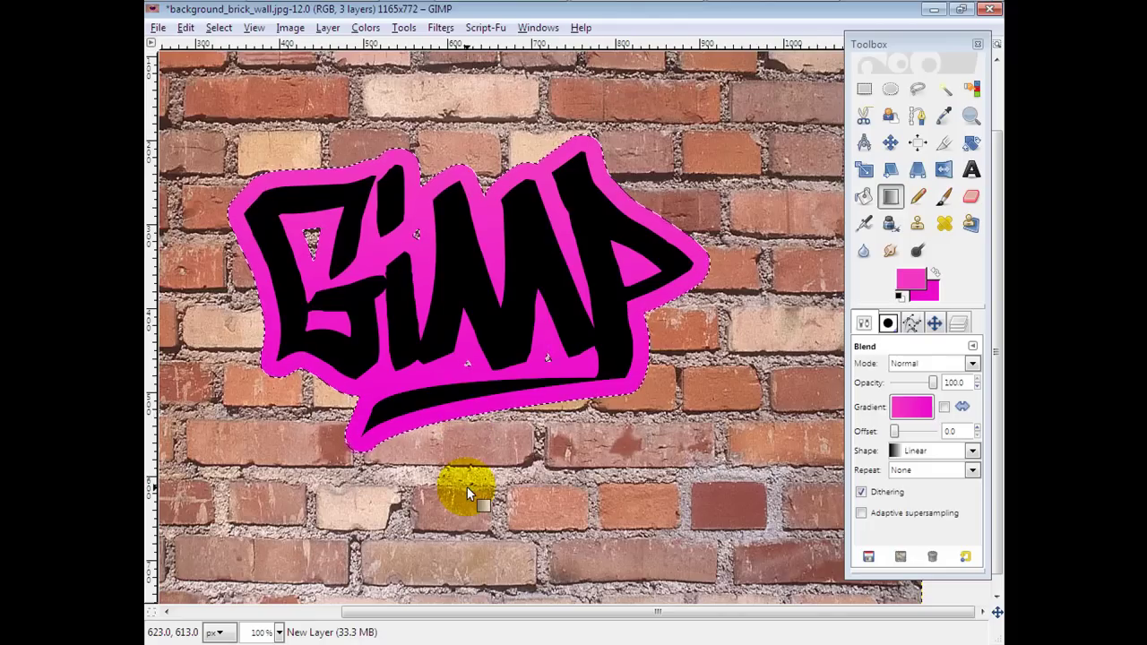
click(219, 31)
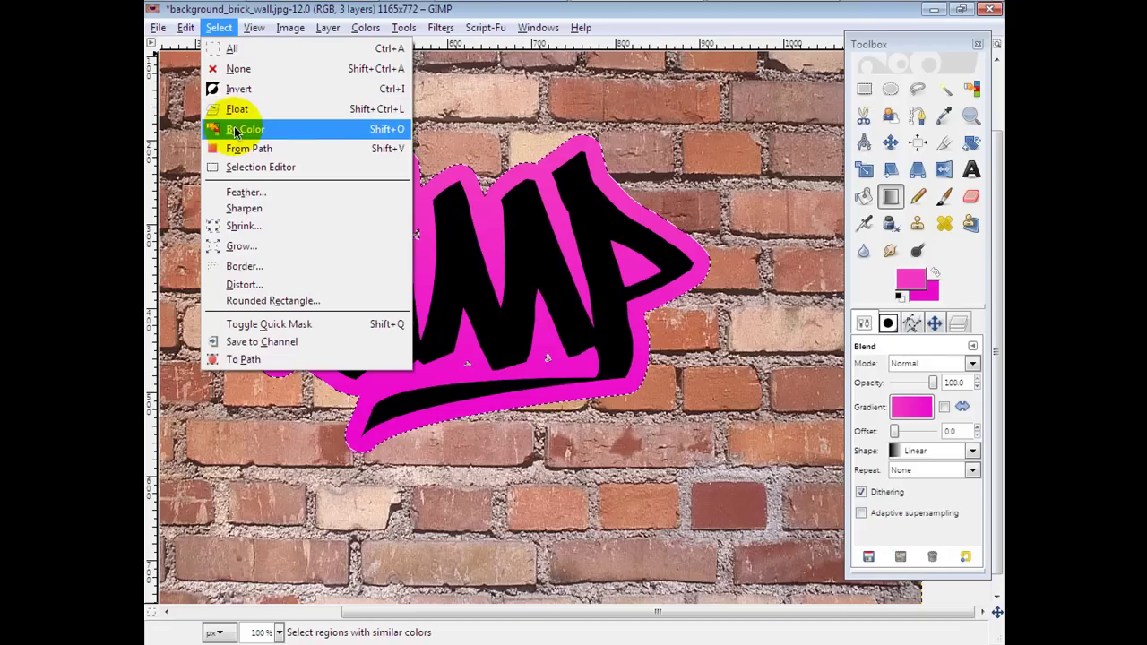
click(238, 70)
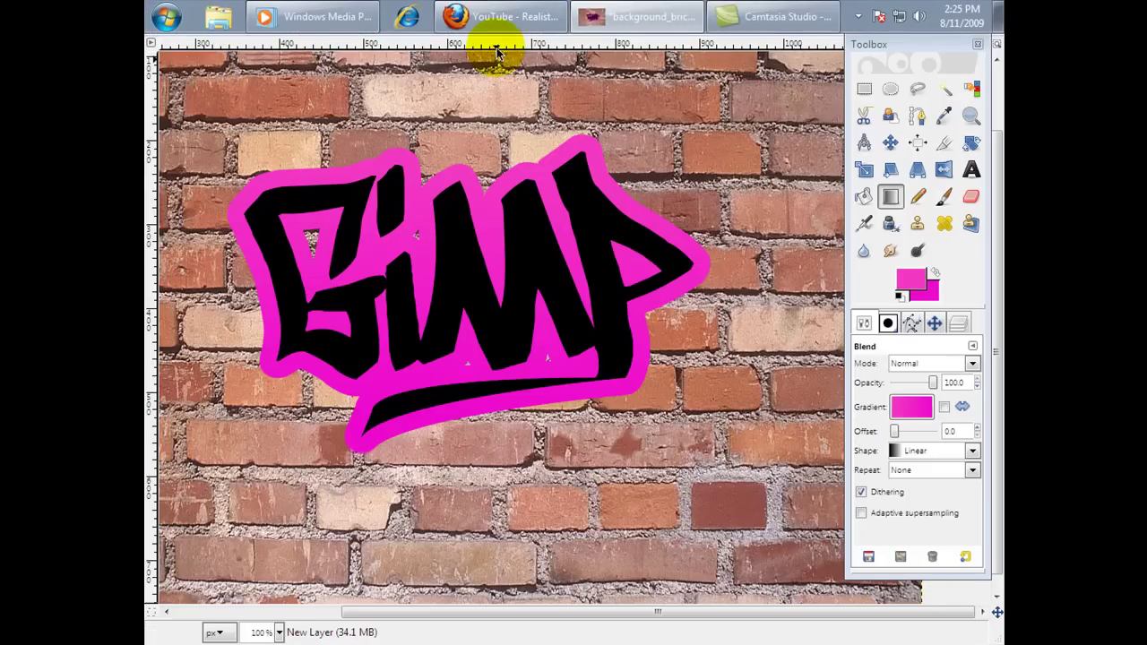
drag(475, 172, 480, 177)
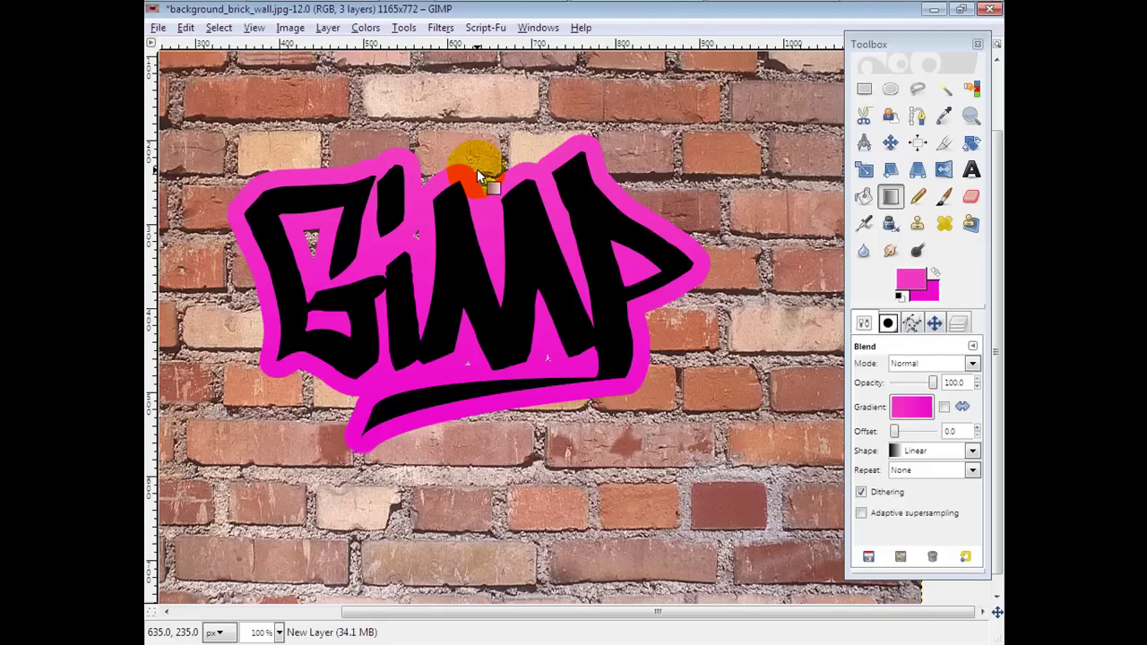
drag(534, 220, 520, 258)
Start the Bevel and Emboss layer effect with Outer Bevel style, depth 7, size 5 and highlight color f36bff.
click(485, 27)
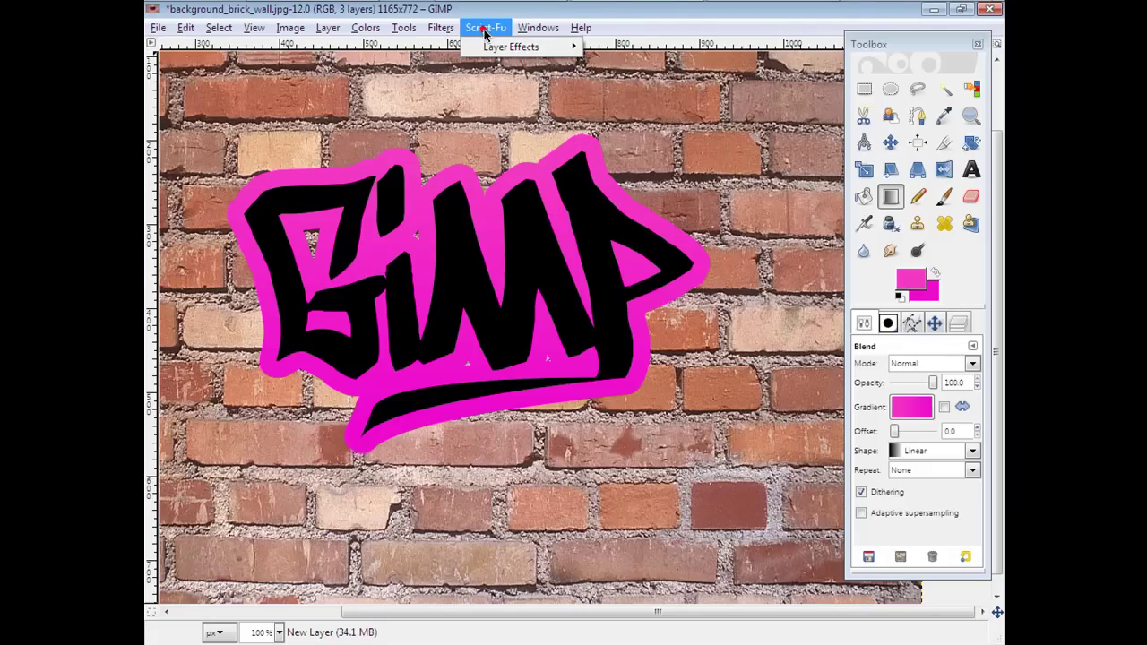
mouse_move(491, 46)
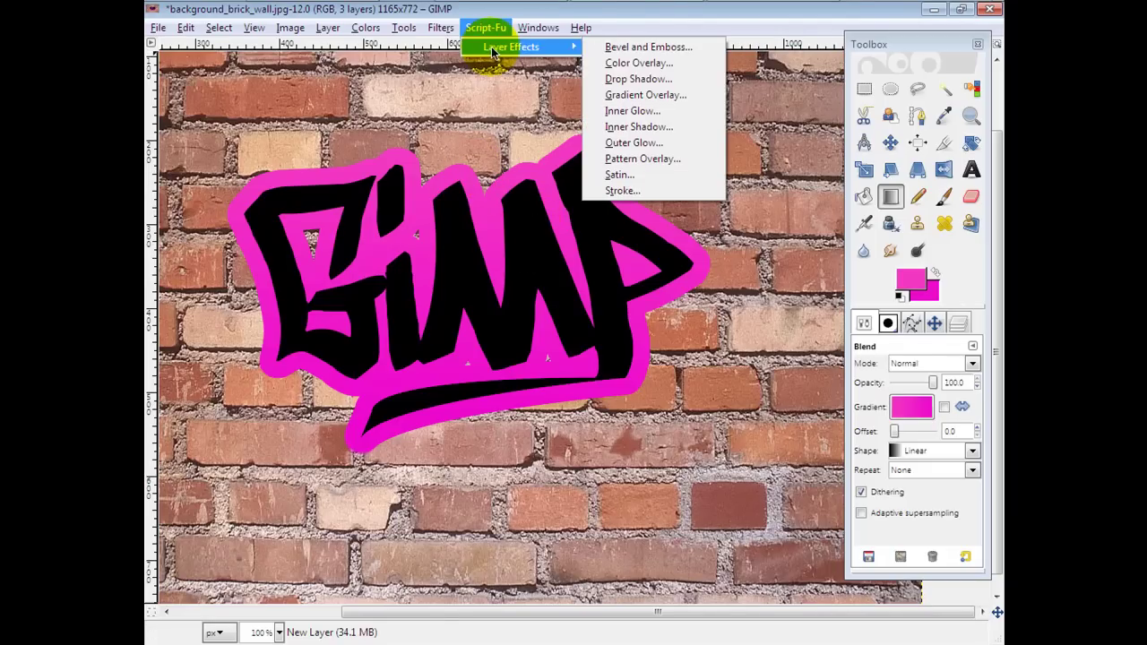
click(601, 48)
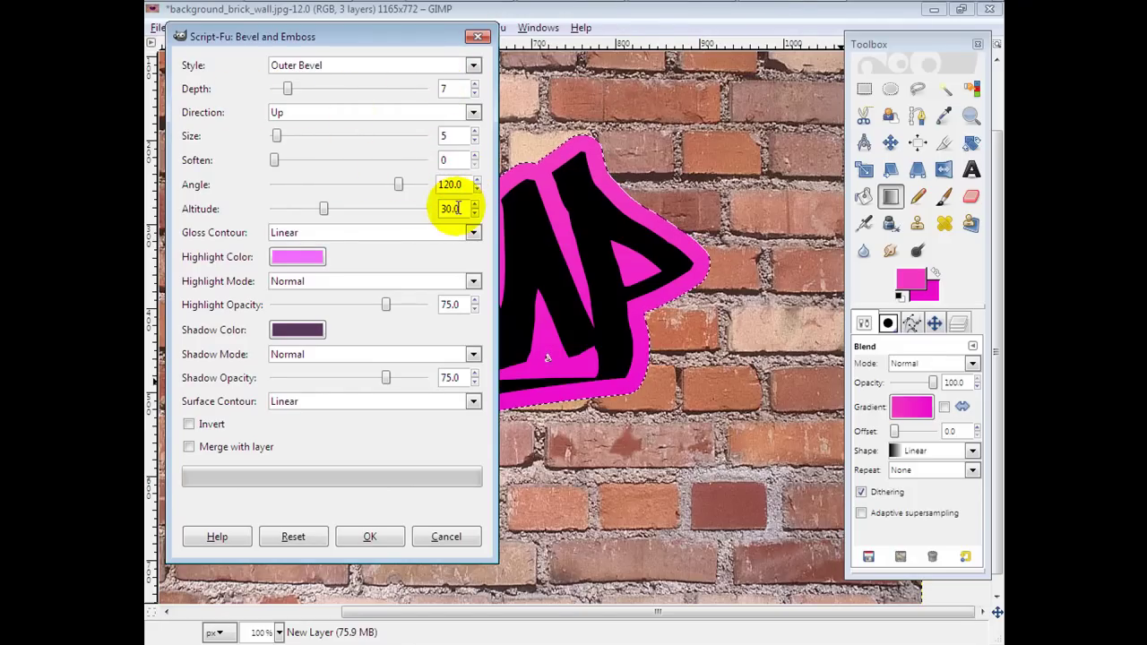
click(307, 264)
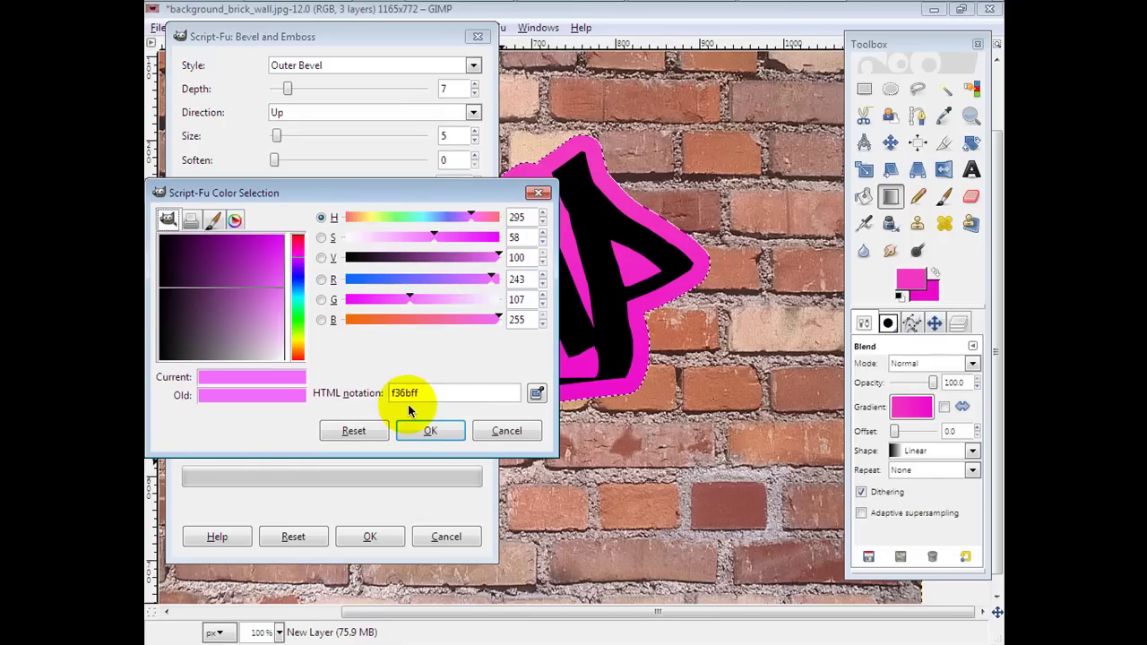
click(430, 431)
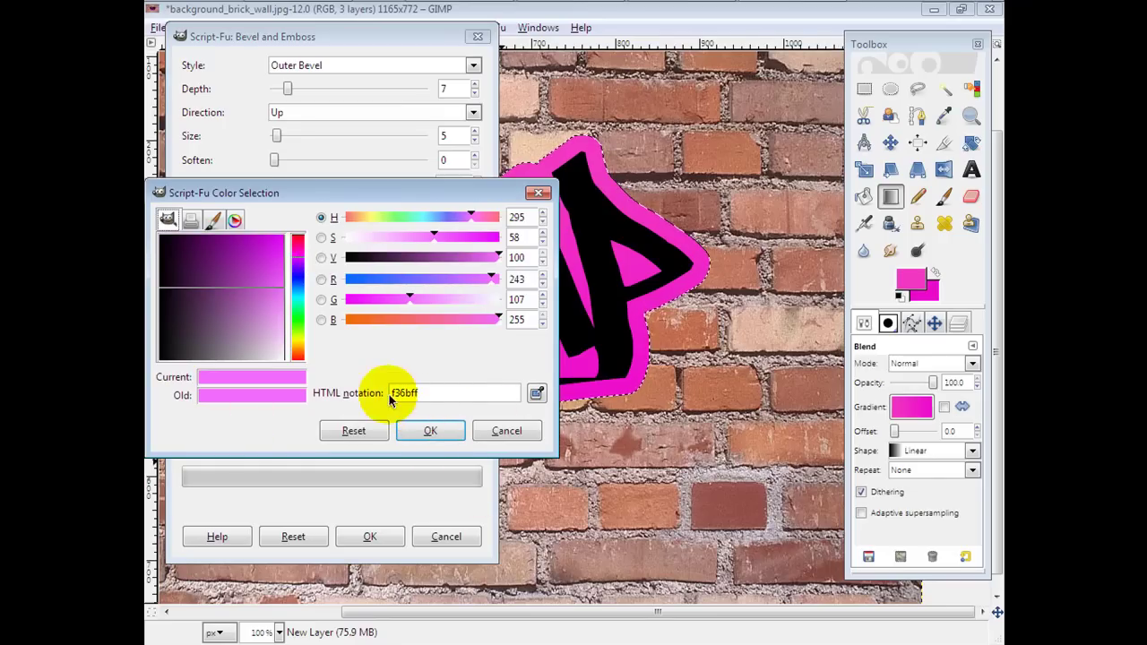
click(440, 427)
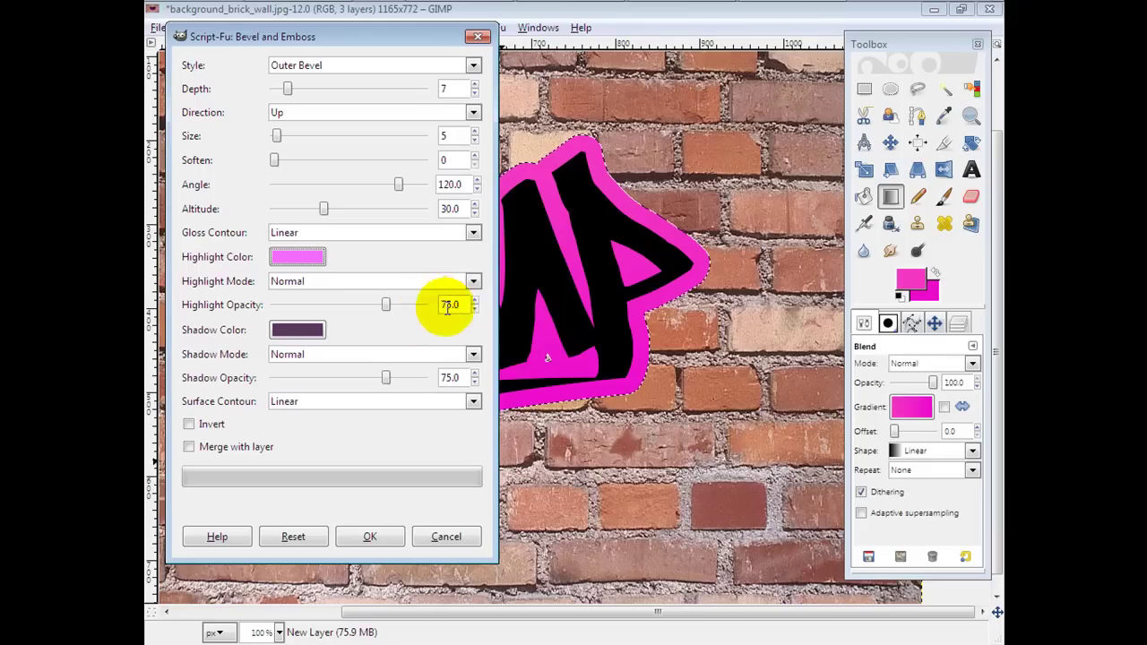
Use shadow color 5b345e for the bevel at 75 percent shadow opacity and apply the effect to the pink outline.
click(303, 330)
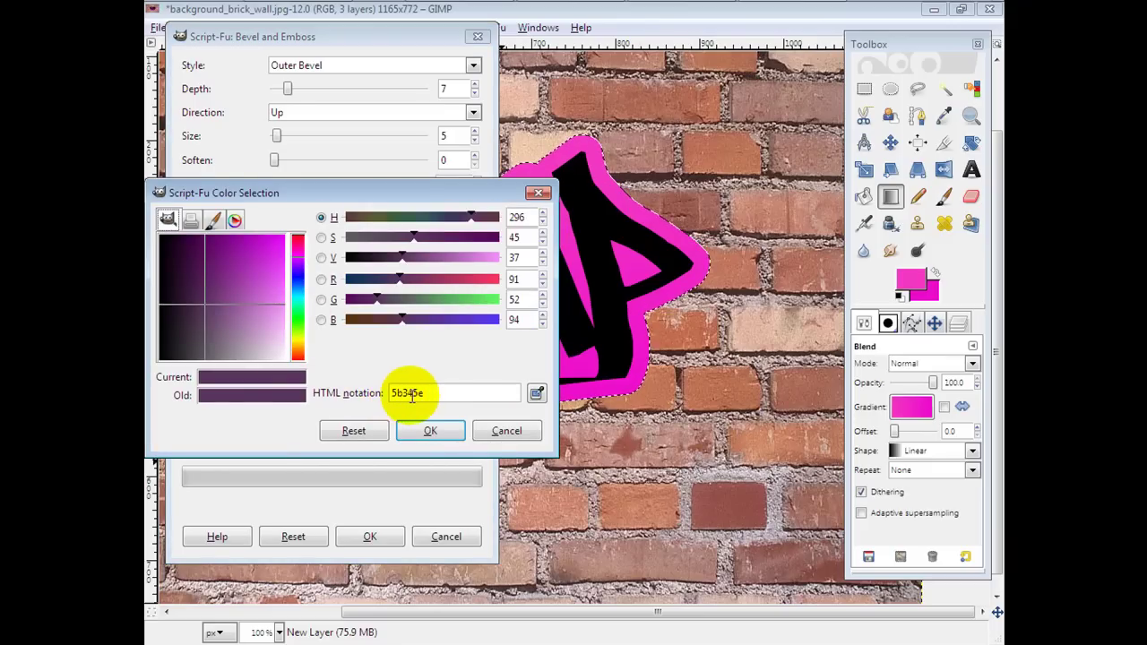
click(417, 428)
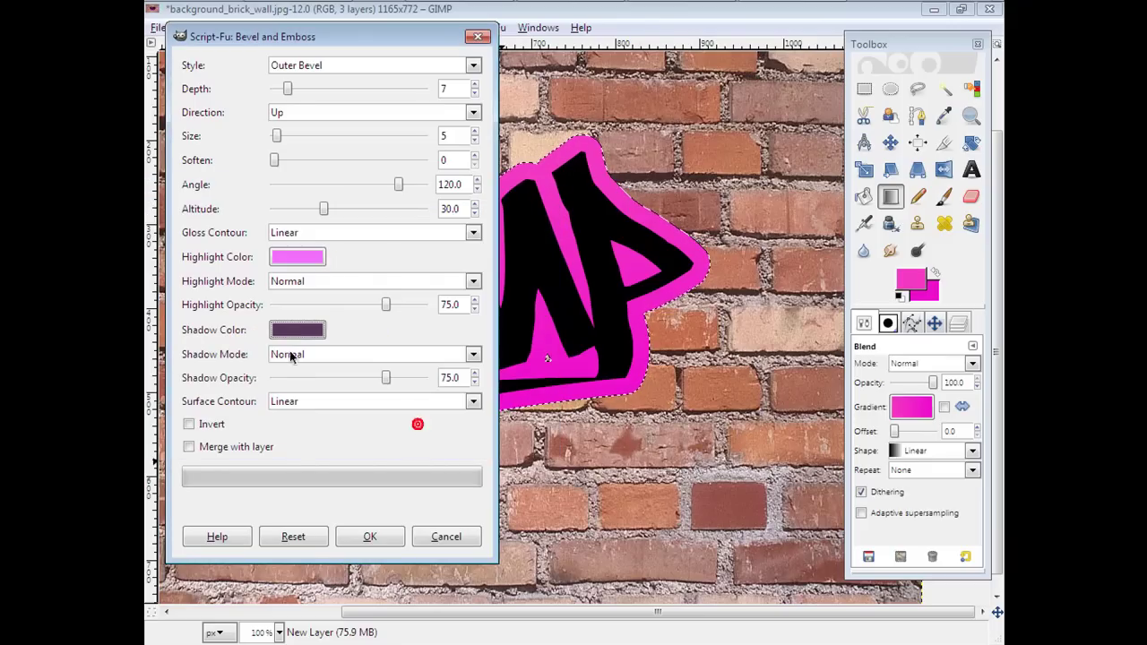
click(303, 328)
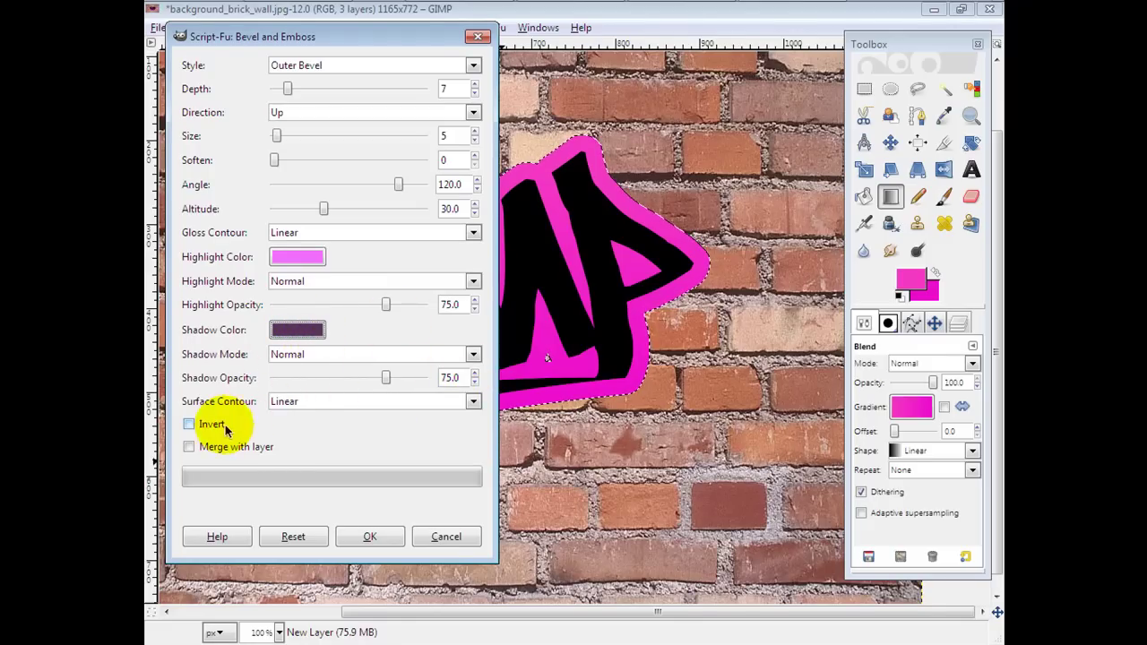
click(377, 542)
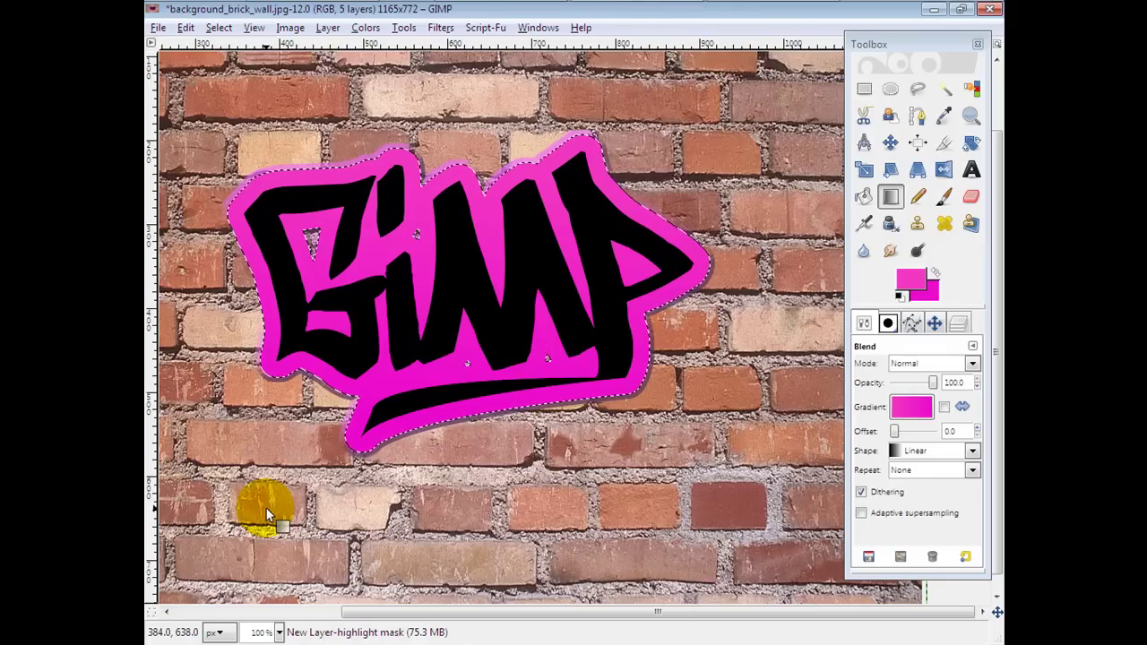
Deselect everything and show the image's layer list.
click(571, 412)
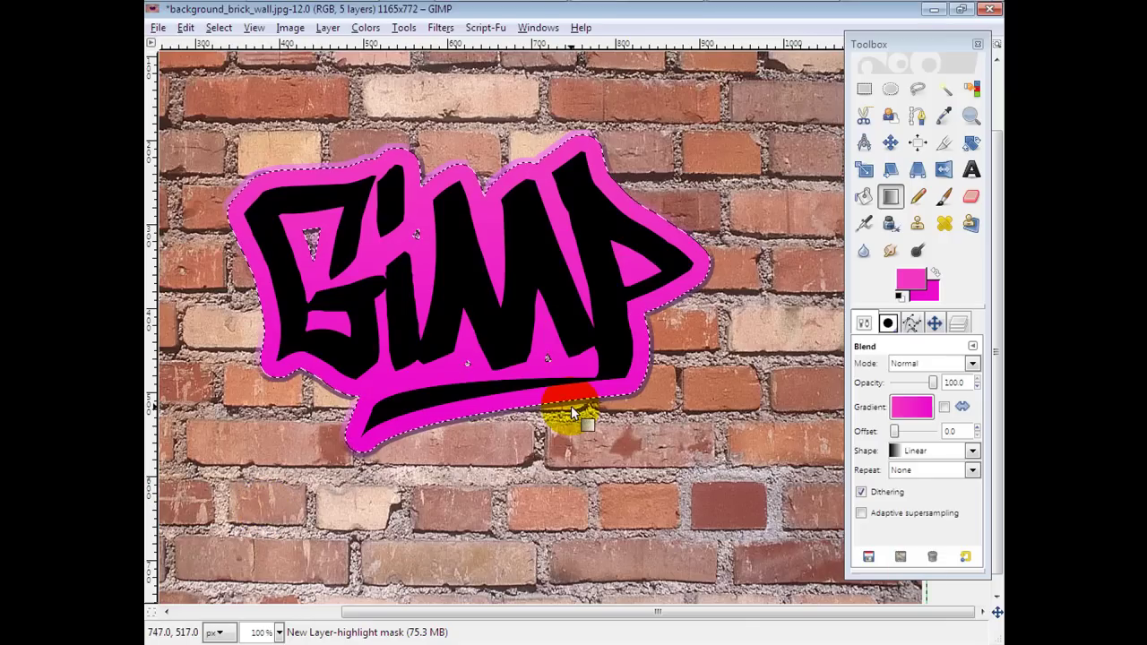
key(ctrl+shift+a)
key(ctrl+l)
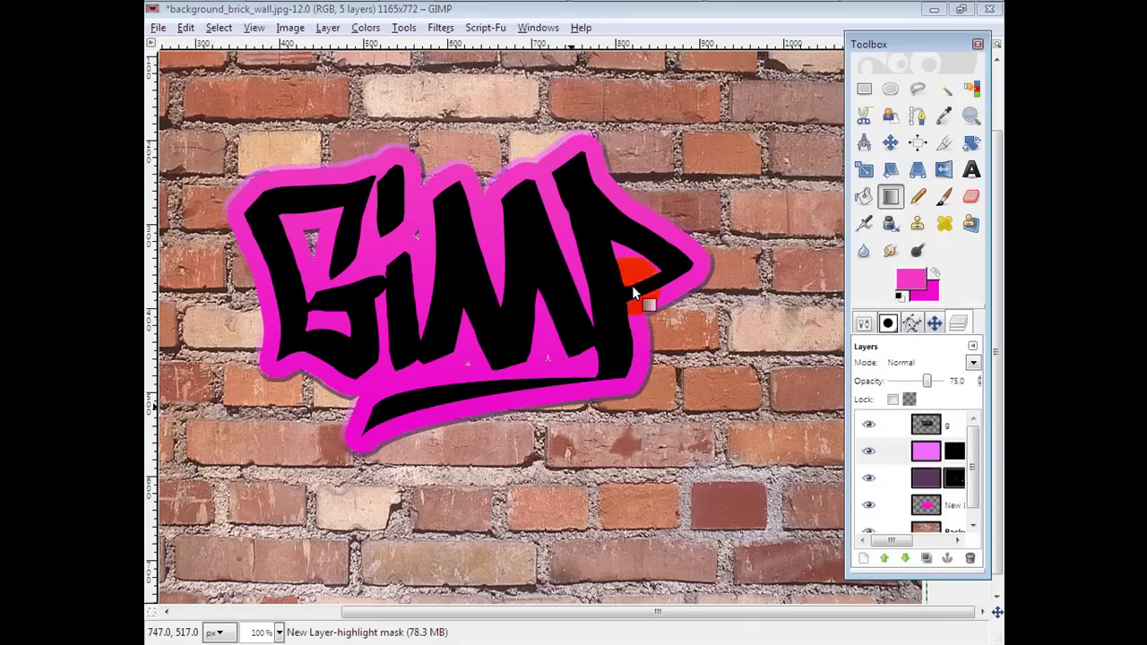
Apply the layer masks of the bevel's highlight layer and shadow layer.
right_click(927, 450)
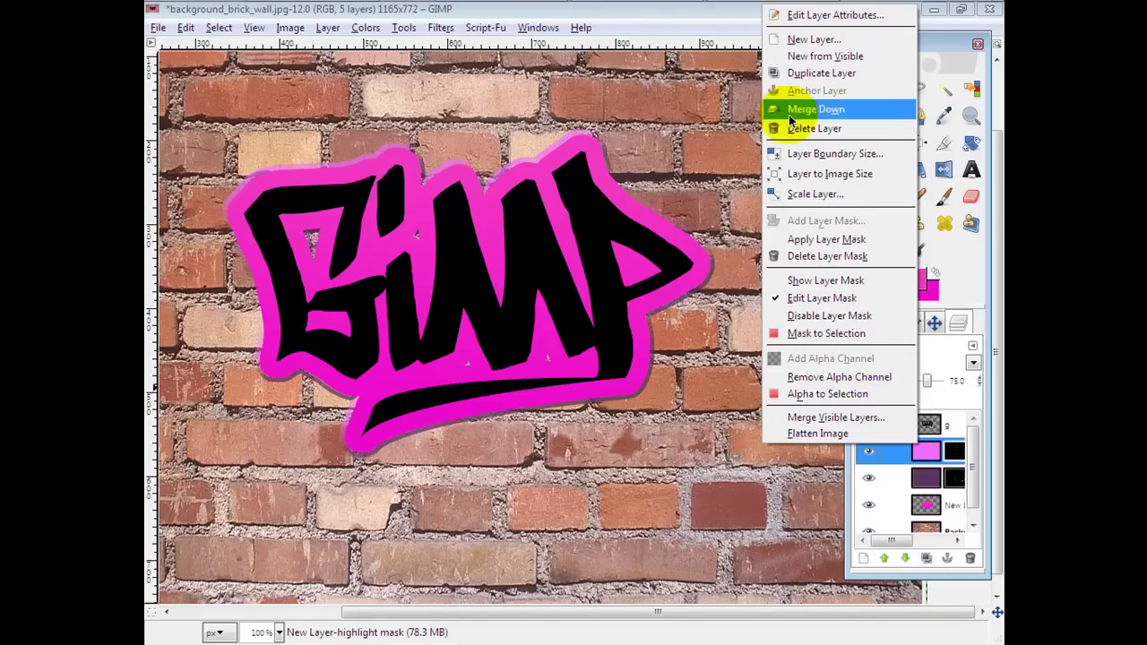
click(821, 240)
right_click(923, 477)
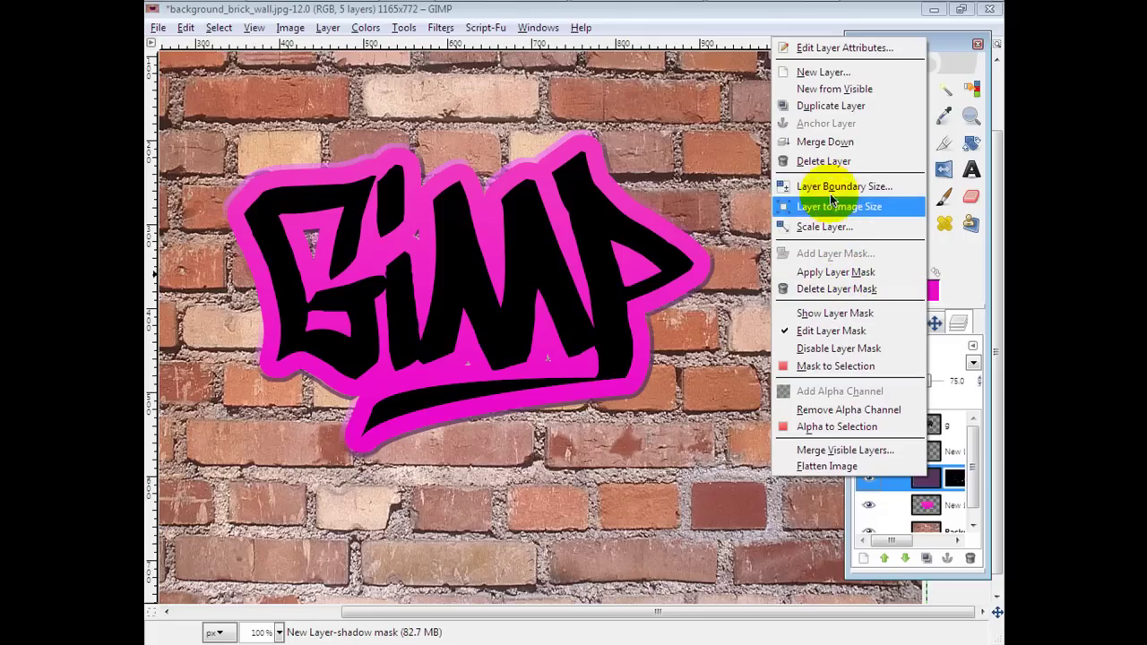
click(833, 273)
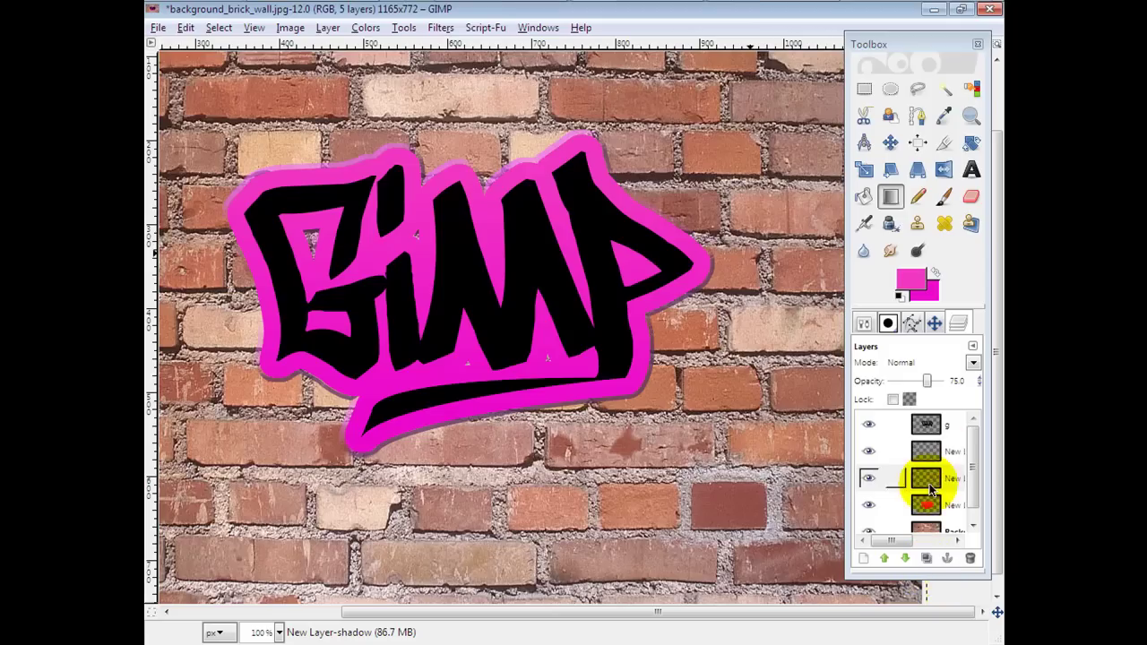
Merge the bevel's shadow layer and then its highlight layer down into the pink outline layer.
drag(932, 488, 928, 482)
right_click(929, 482)
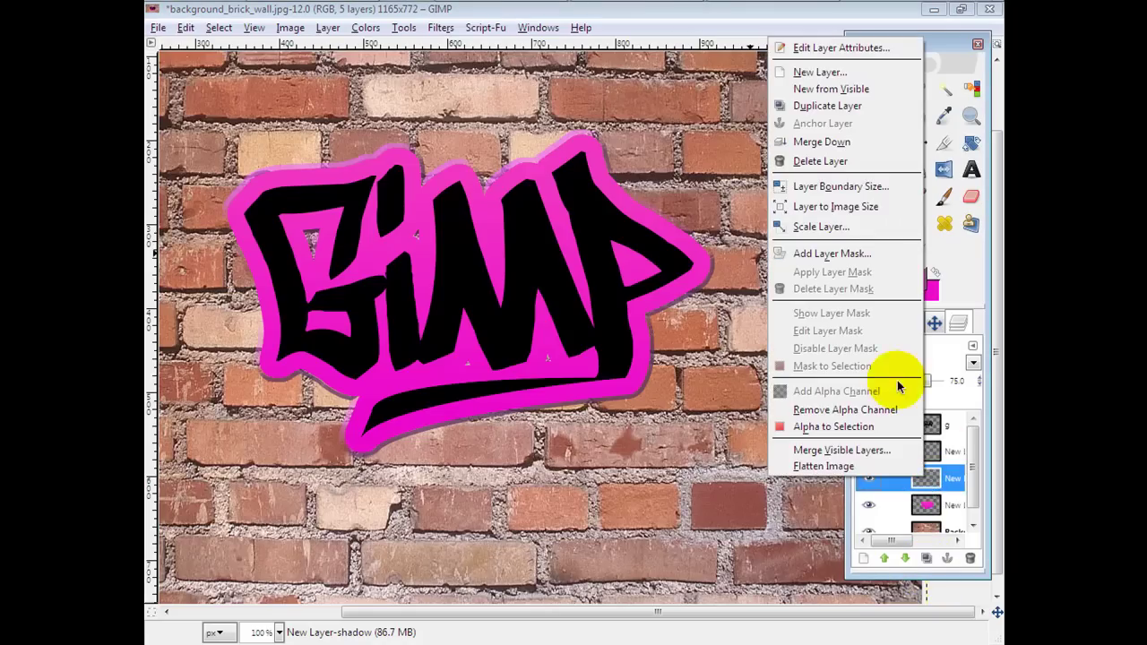
click(826, 143)
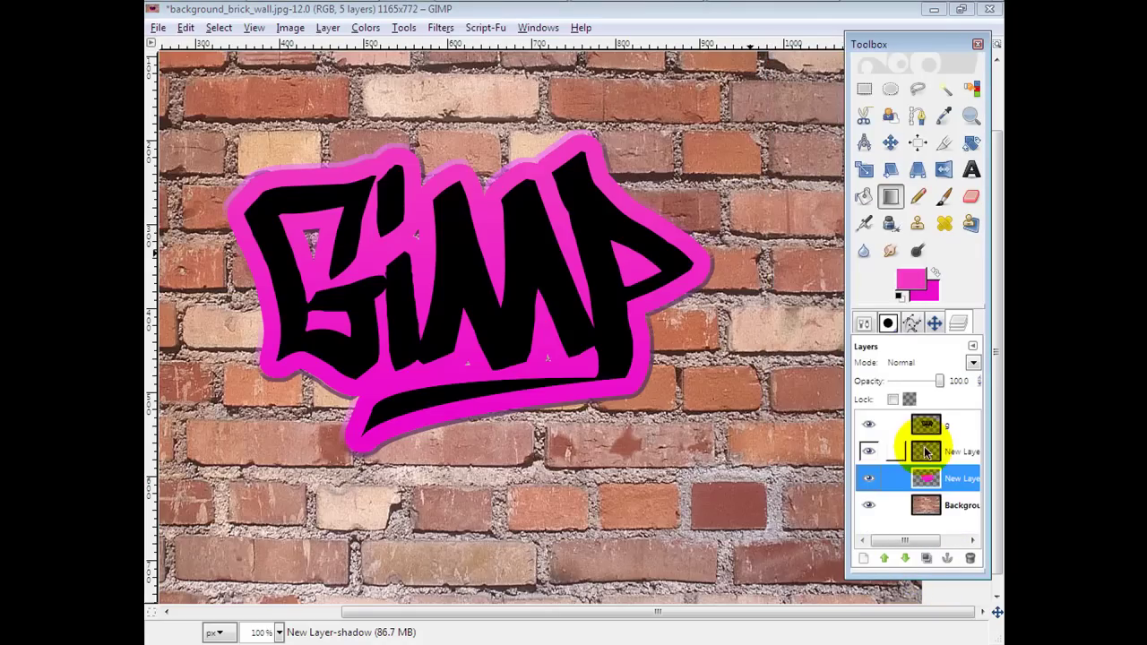
right_click(923, 439)
click(824, 113)
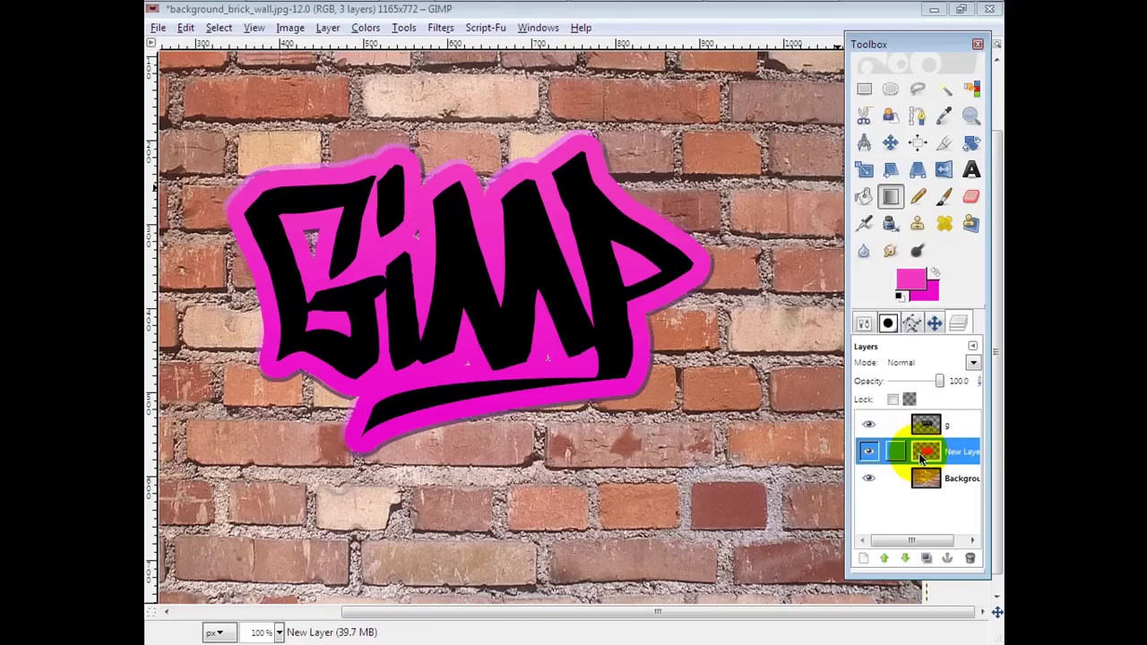
Open the foreground color for editing.
drag(923, 458, 452, 404)
click(910, 280)
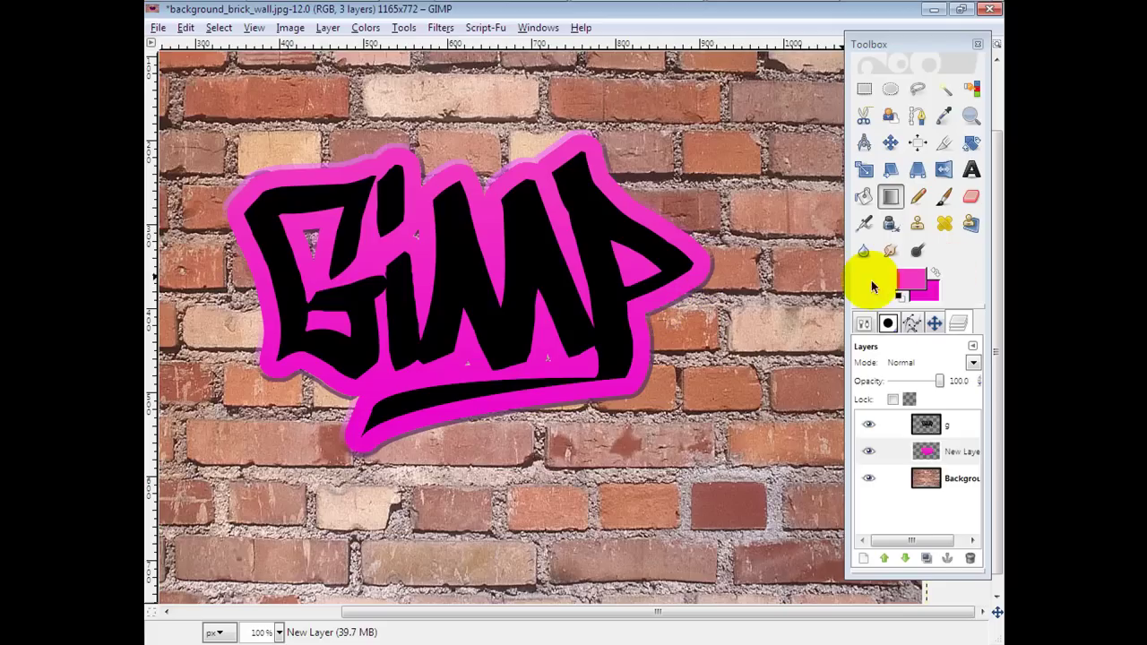